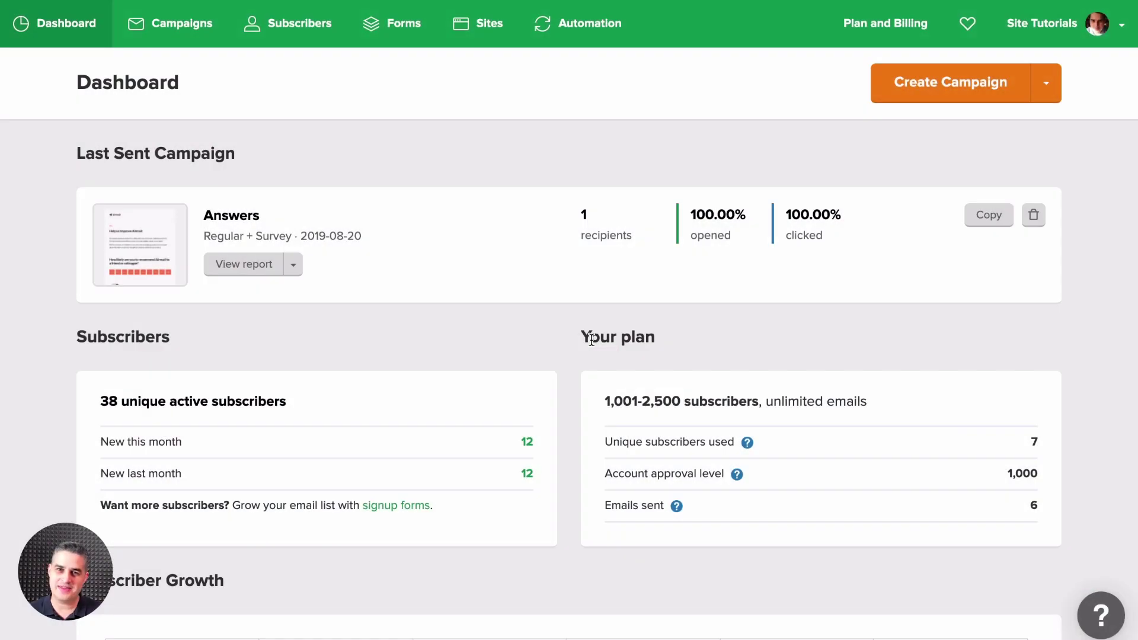
# - Start a new landing page from the Sites list
pyautogui.click(480, 24)
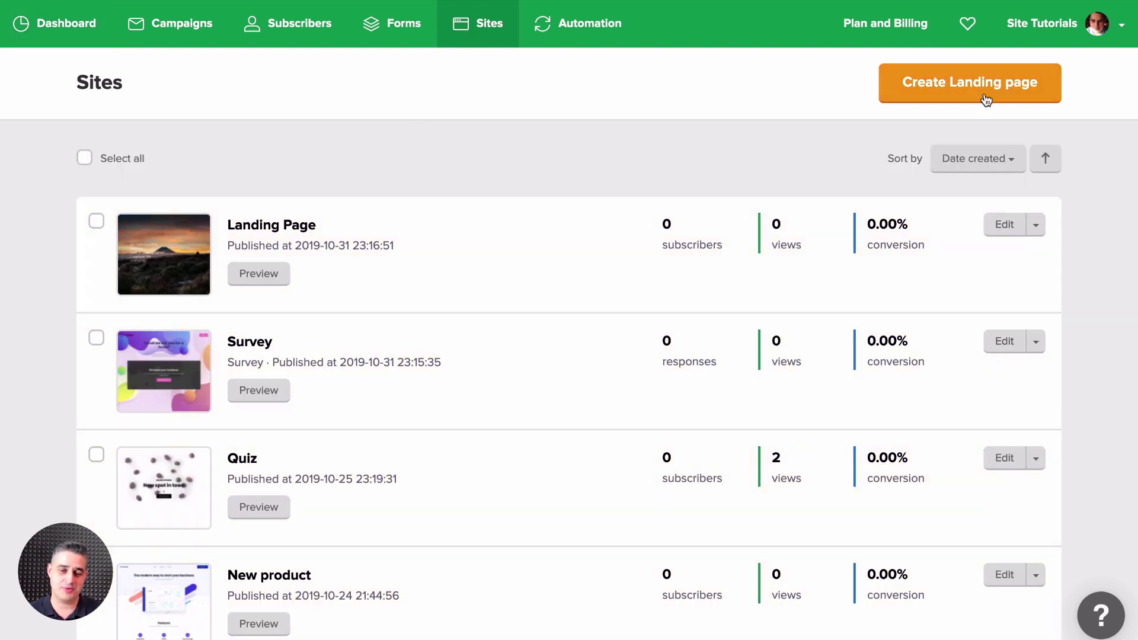
pyautogui.click(942, 85)
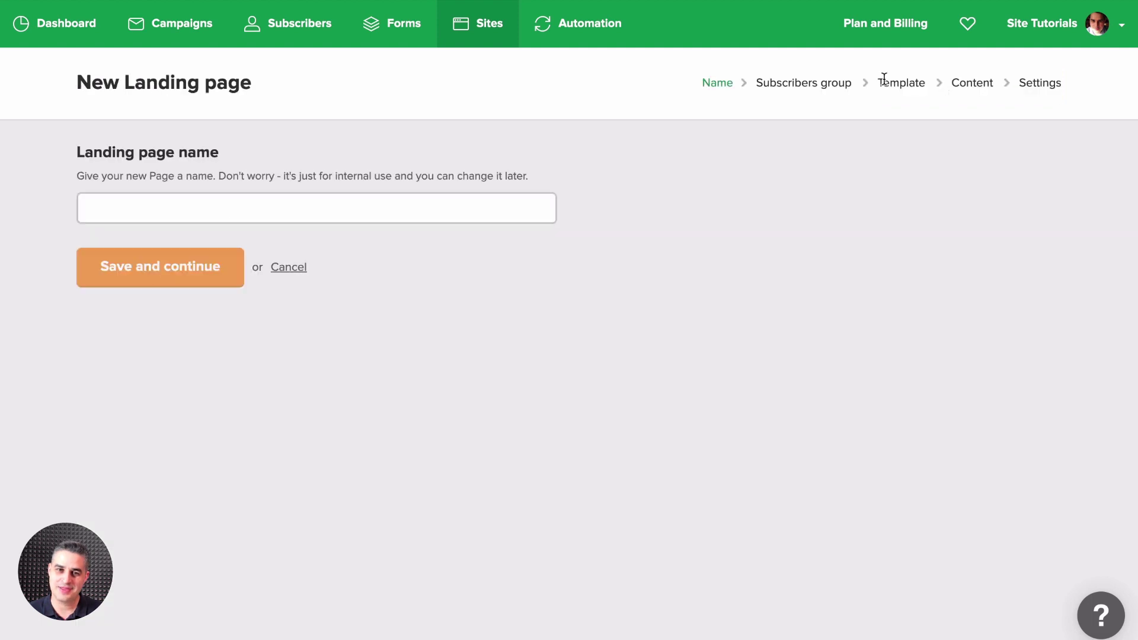
# - Name the landing page Quiz and assign it to the Quiz subscriber group
pyautogui.click(200, 200)
pyautogui.write('Quiz')
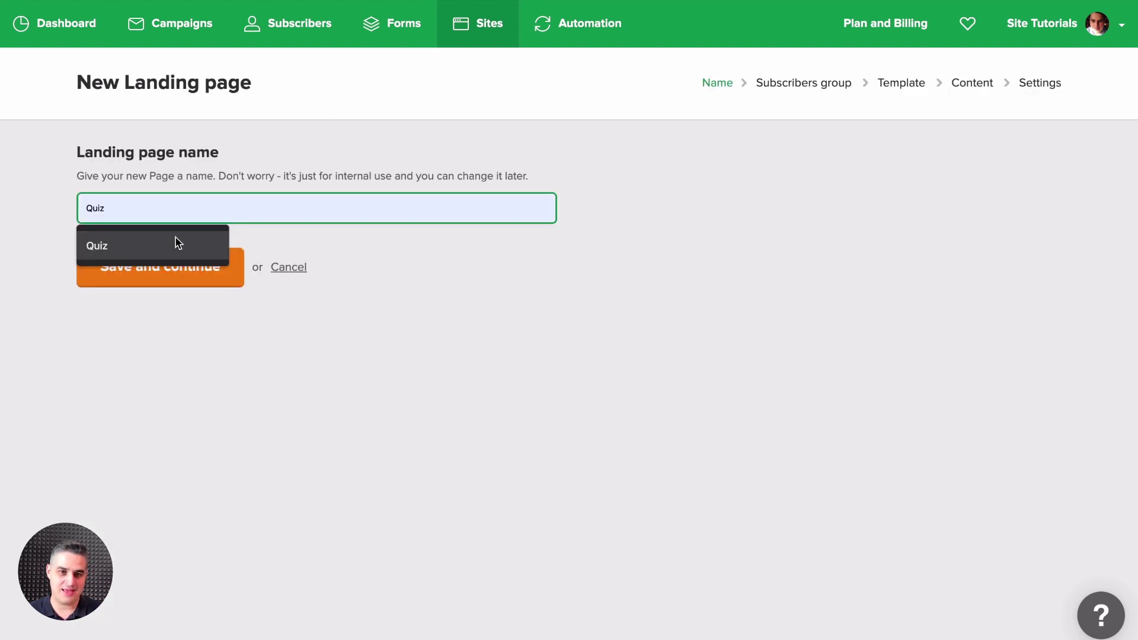
pyautogui.click(173, 242)
pyautogui.click(156, 270)
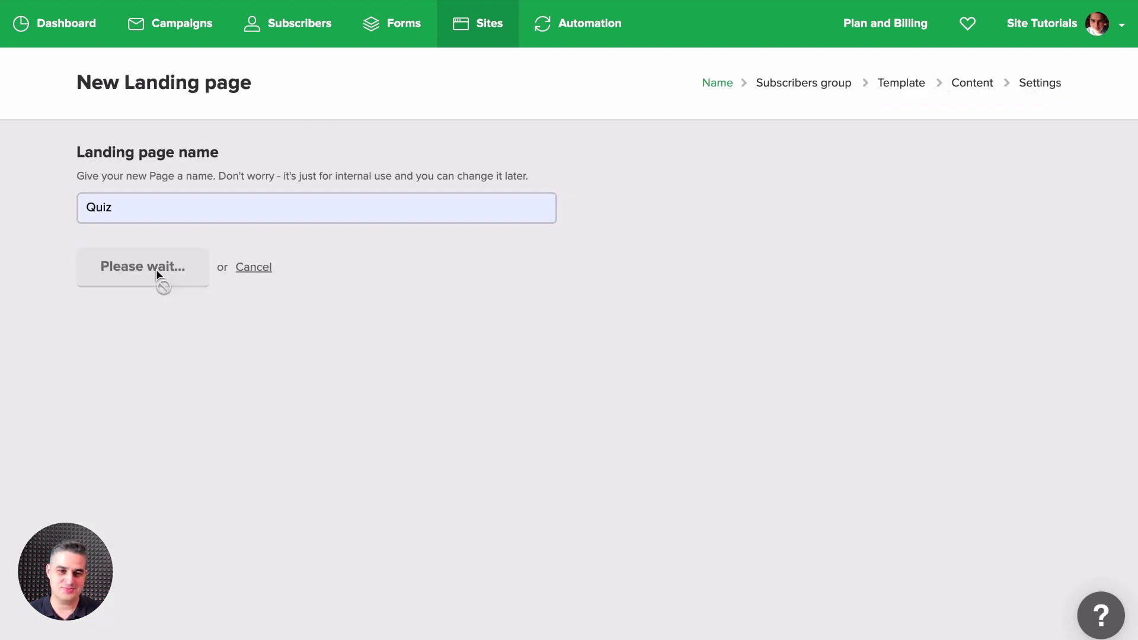
pyautogui.scroll(-2, 157, 276)
pyautogui.scroll(-2, 156, 270)
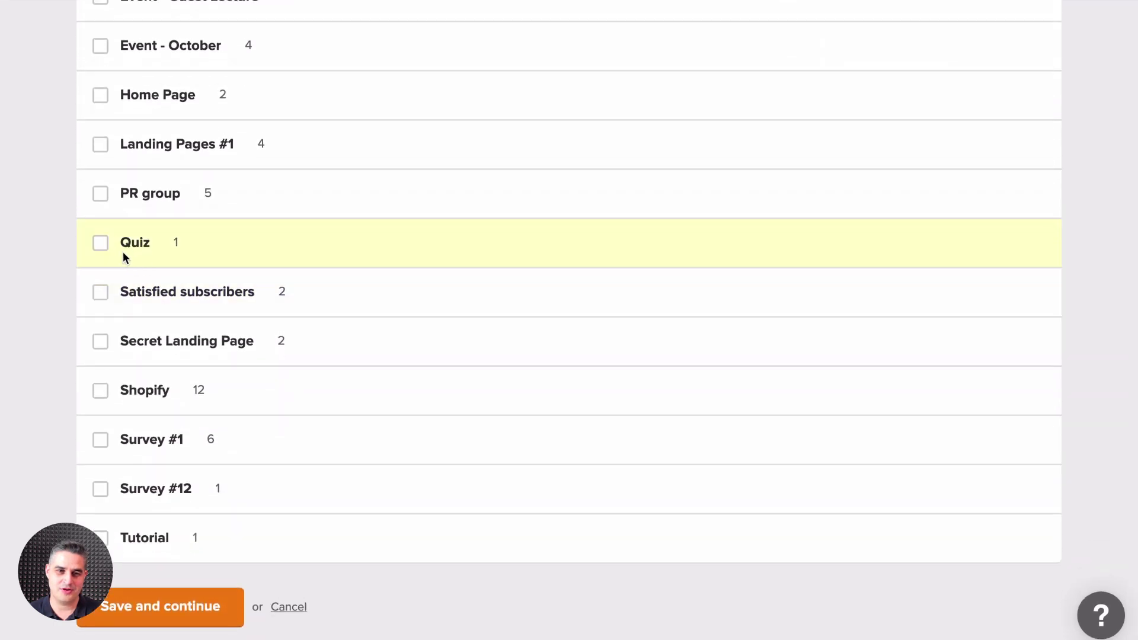
pyautogui.click(100, 245)
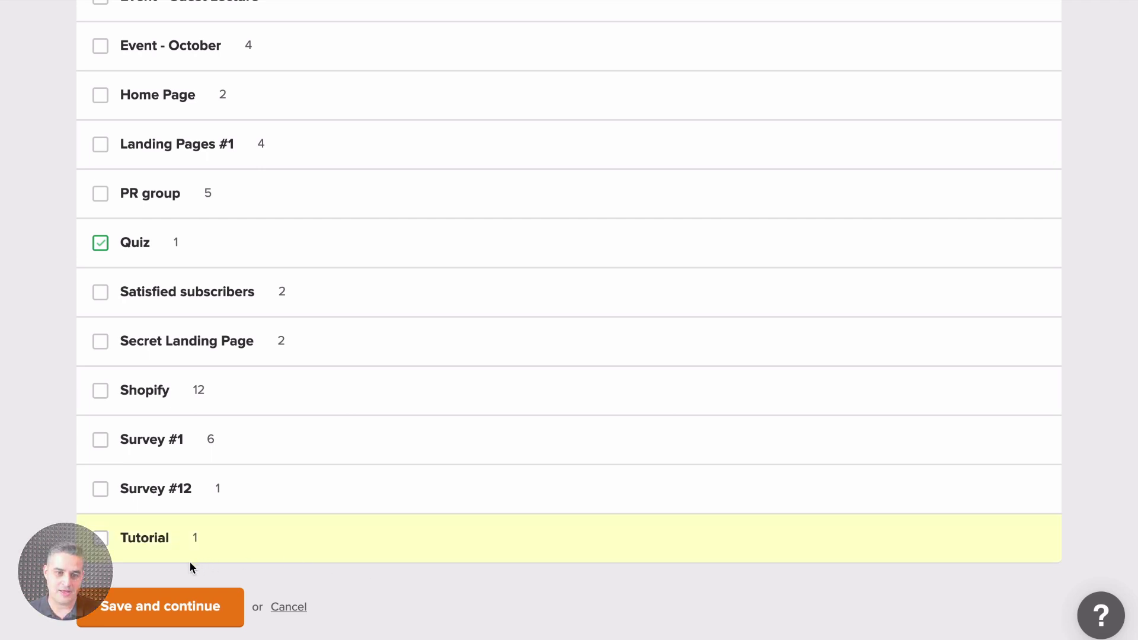
pyautogui.click(129, 599)
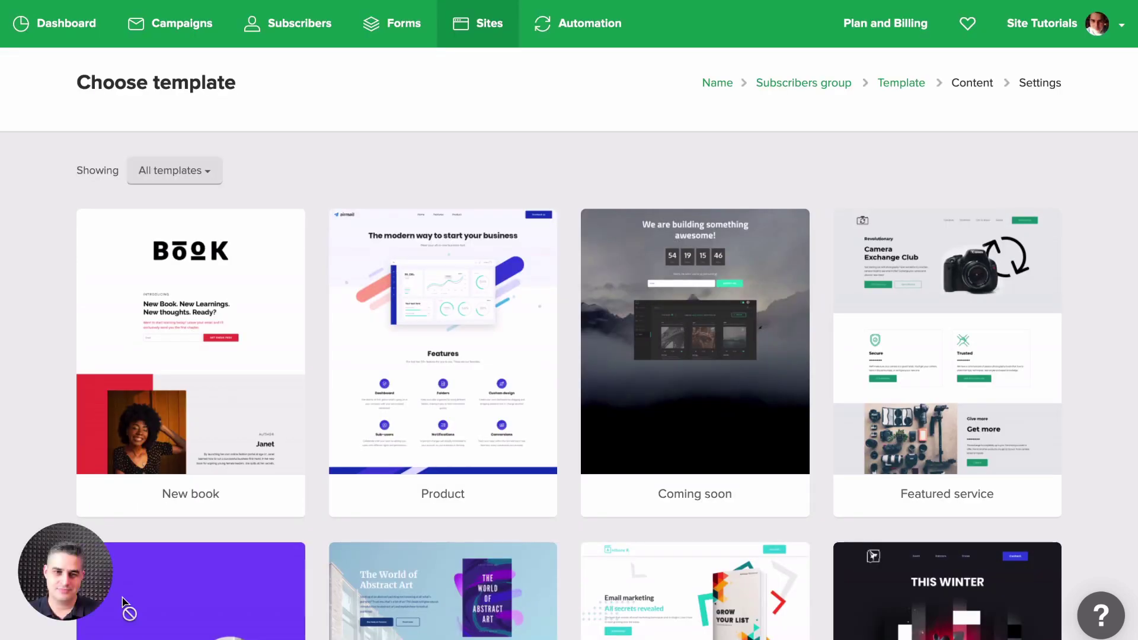
pyautogui.scroll(-1, 649, 431)
pyautogui.scroll(-5, 712, 441)
pyautogui.scroll(-3, 791, 452)
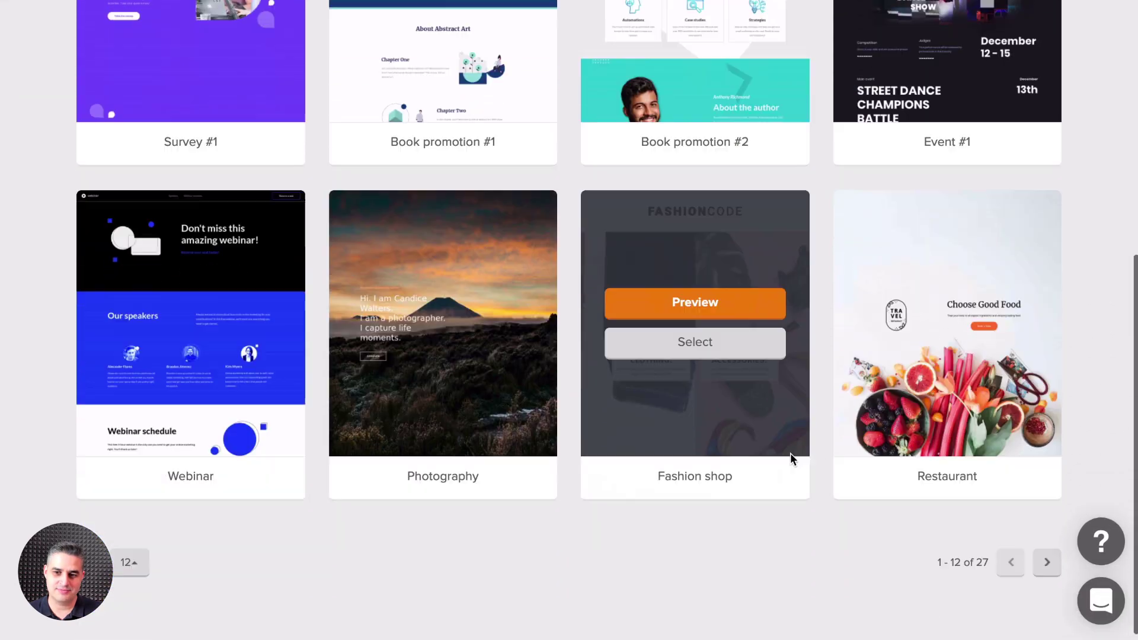
# - Choose the coffee-bean Quiz template from the second page of the gallery
pyautogui.click(1049, 555)
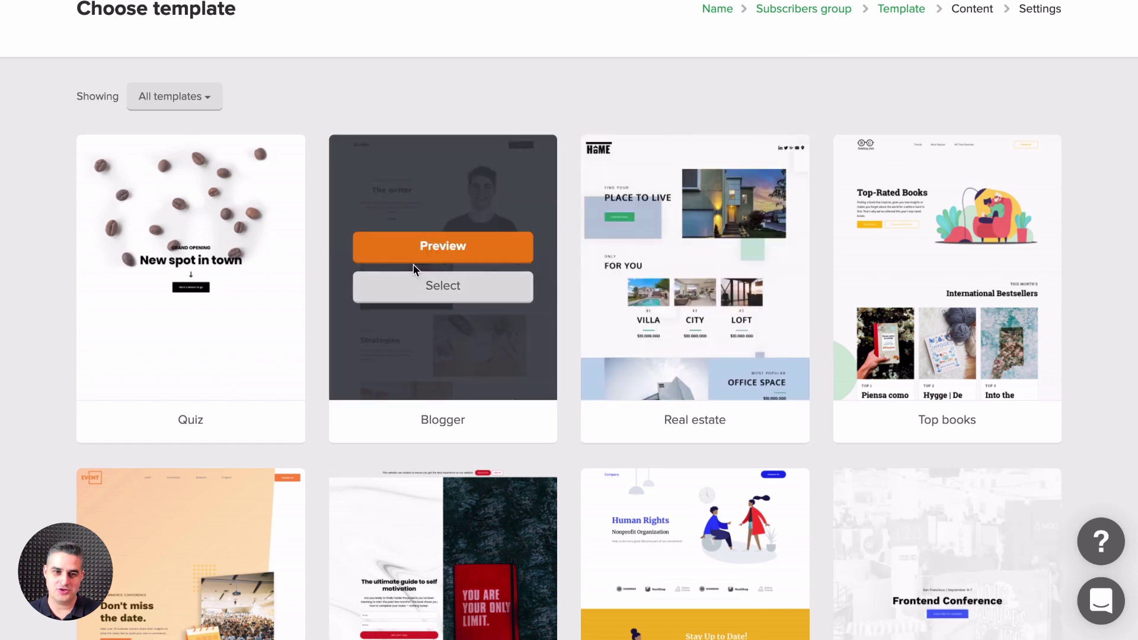
pyautogui.moveTo(190, 267)
pyautogui.click(167, 296)
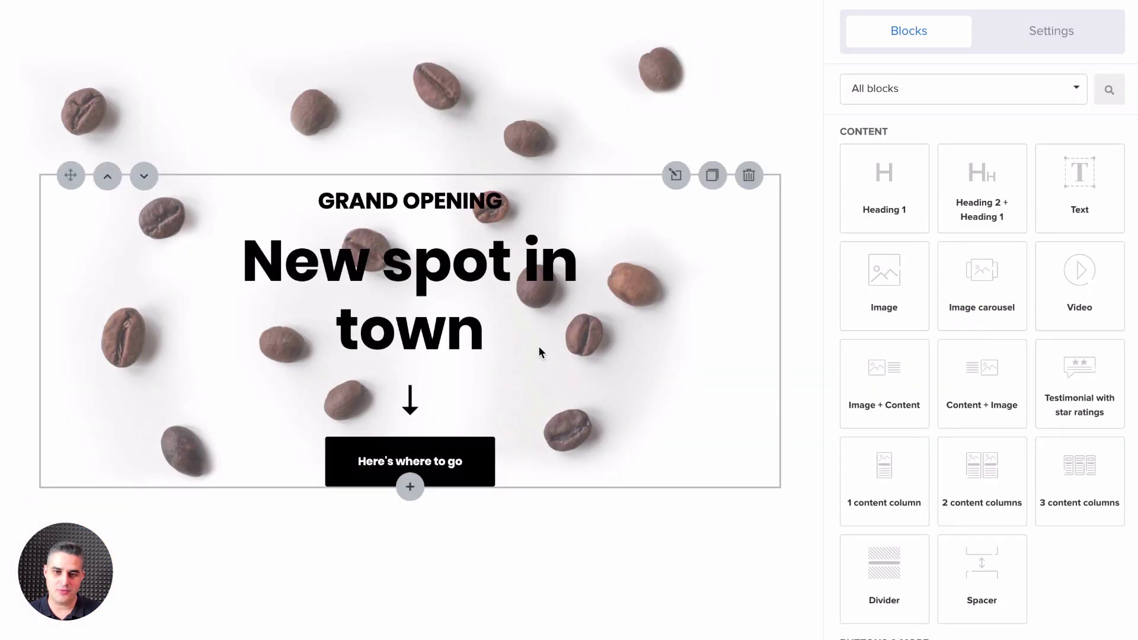
pyautogui.scroll(-5, 538, 345)
pyautogui.scroll(-5, 539, 346)
pyautogui.scroll(-5, 538, 346)
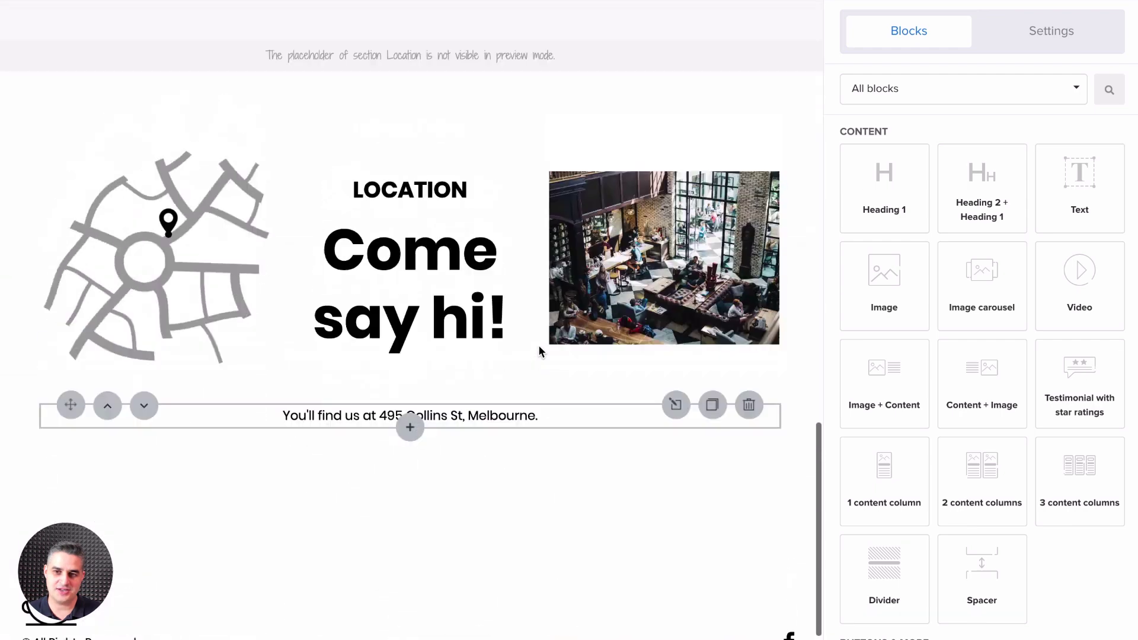
pyautogui.scroll(10, 539, 346)
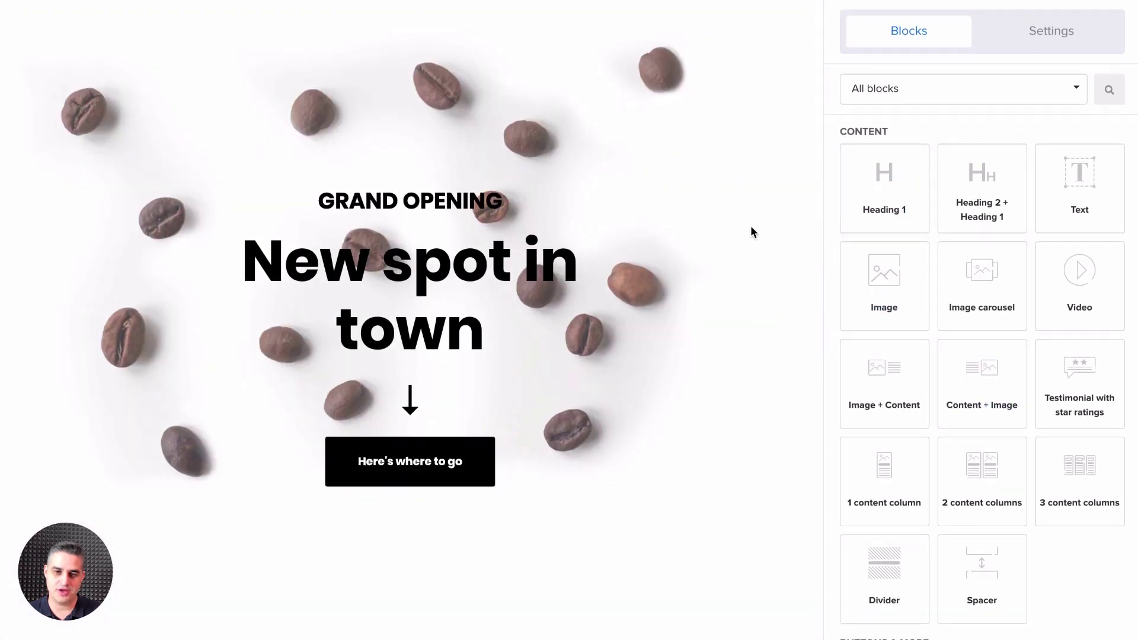
pyautogui.scroll(-2, 925, 381)
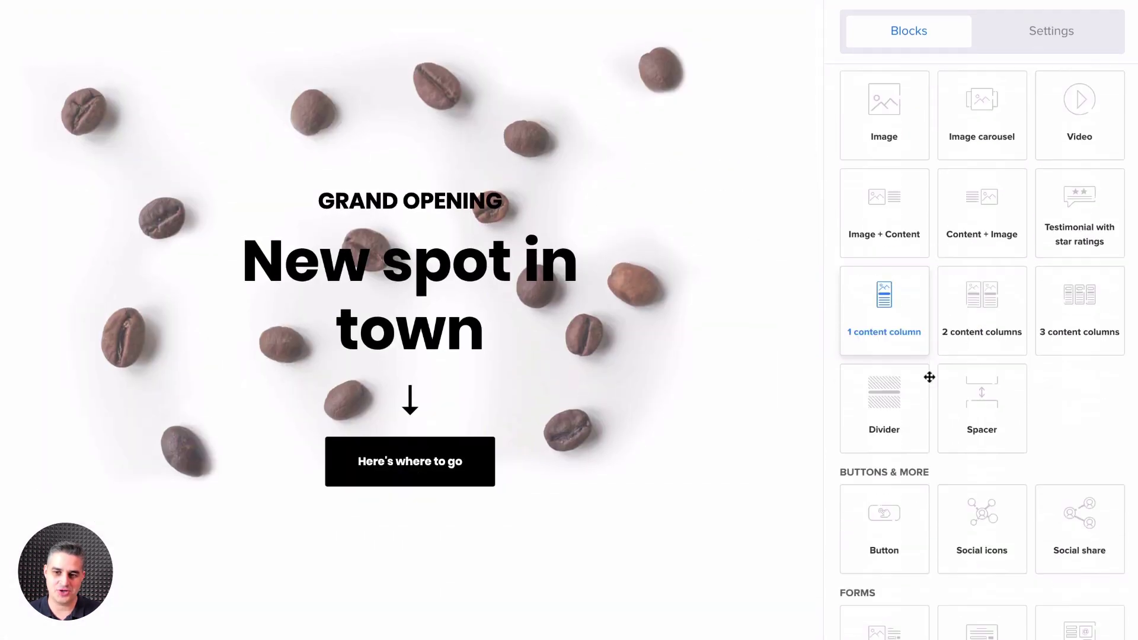
pyautogui.scroll(-3, 925, 380)
pyautogui.scroll(-2, 929, 377)
pyautogui.scroll(-1, 930, 377)
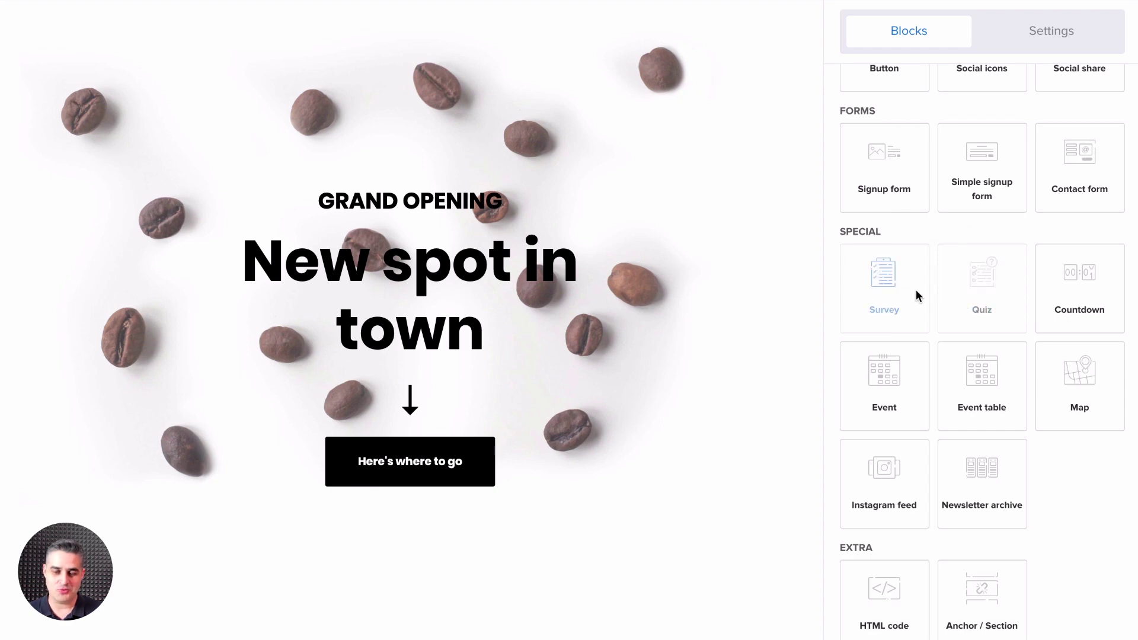
pyautogui.scroll(-3, 709, 269)
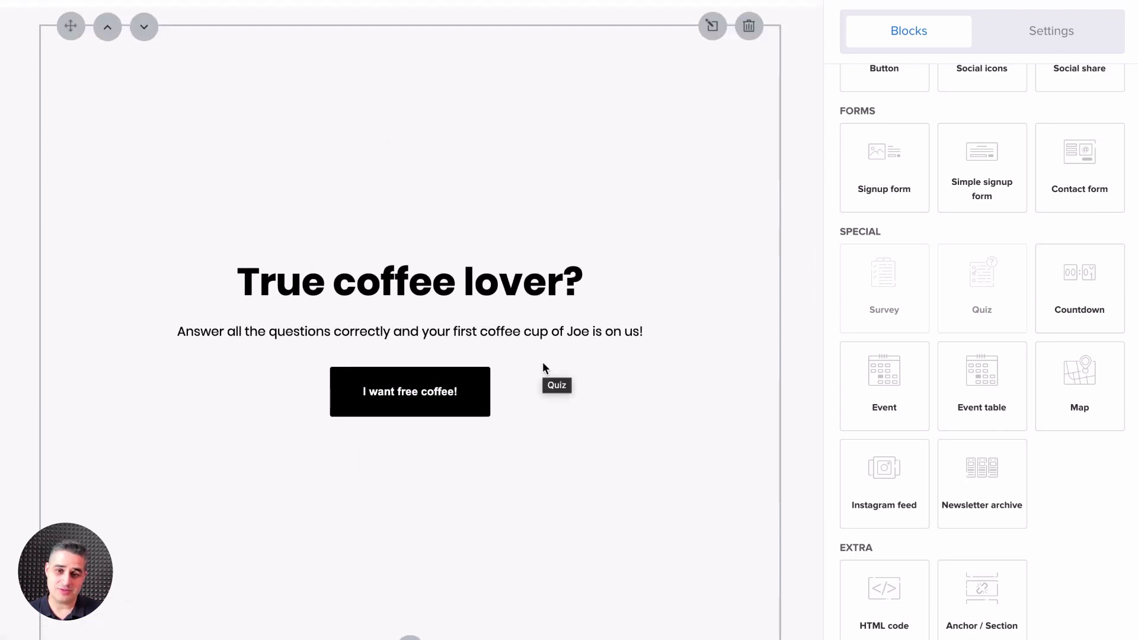
# - Add Multiple choice, Multiple image choice and Signup form questions to the quiz
pyautogui.click(713, 25)
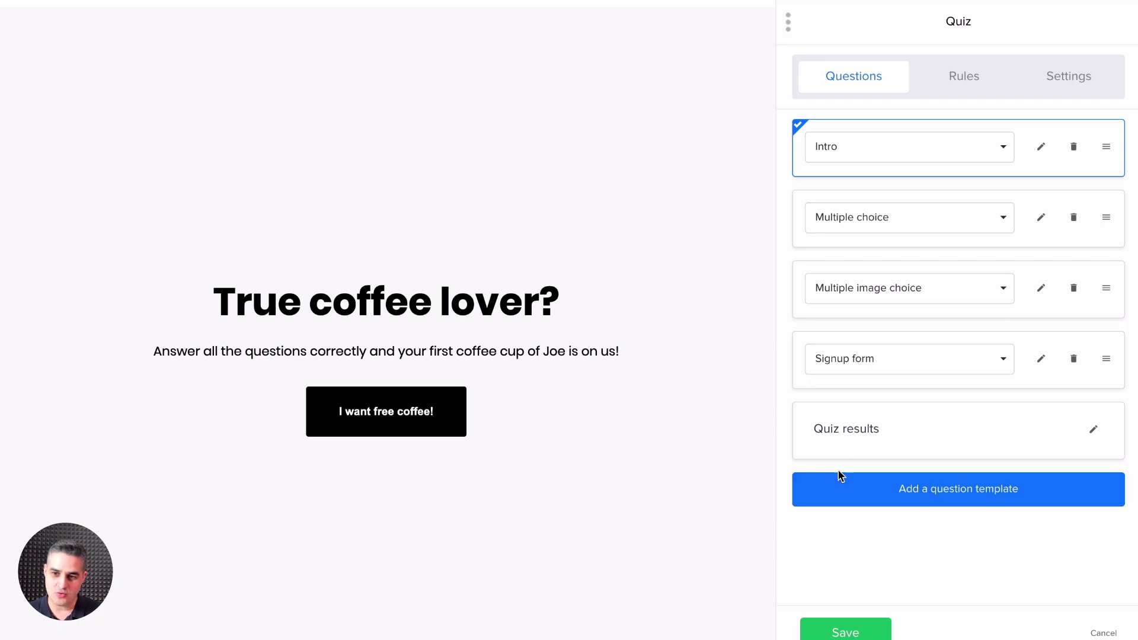
pyautogui.click(904, 494)
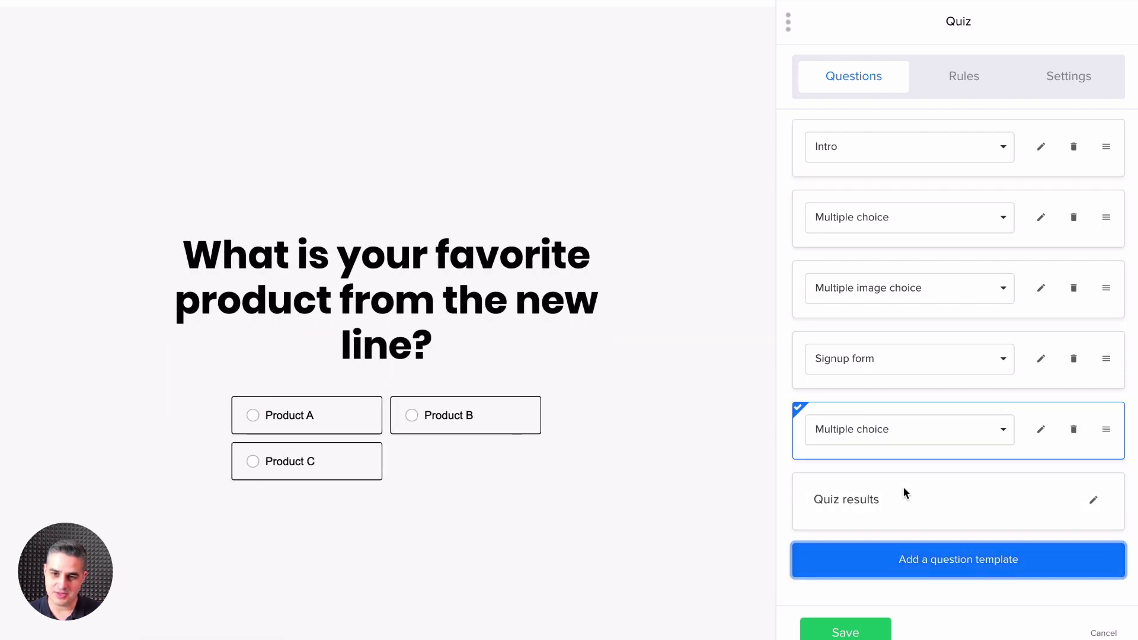
pyautogui.click(939, 564)
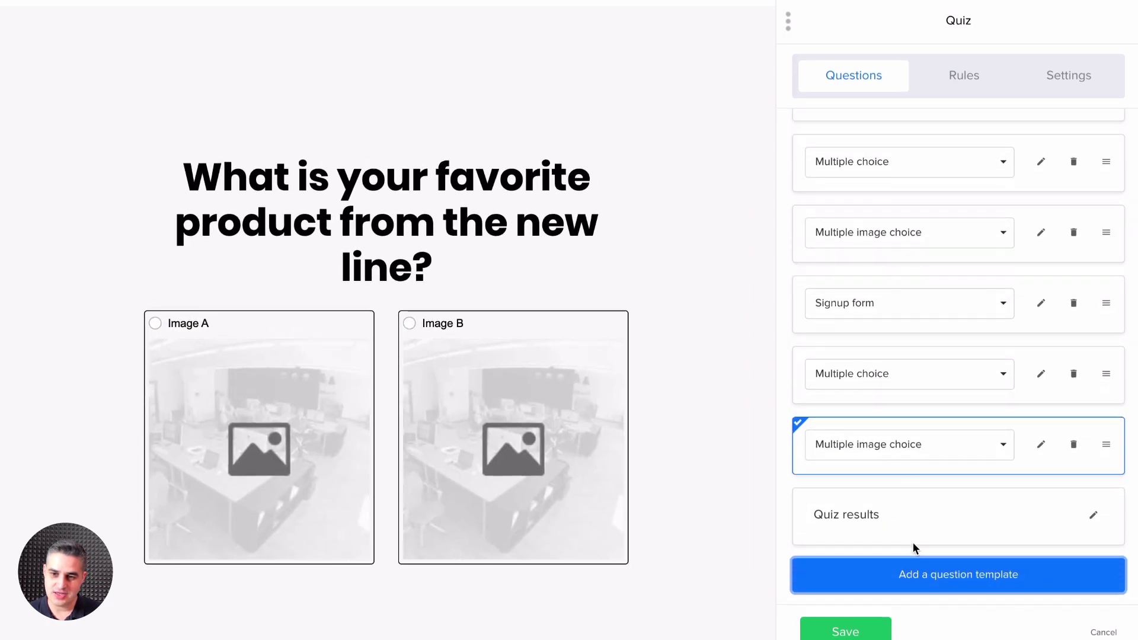
pyautogui.click(925, 574)
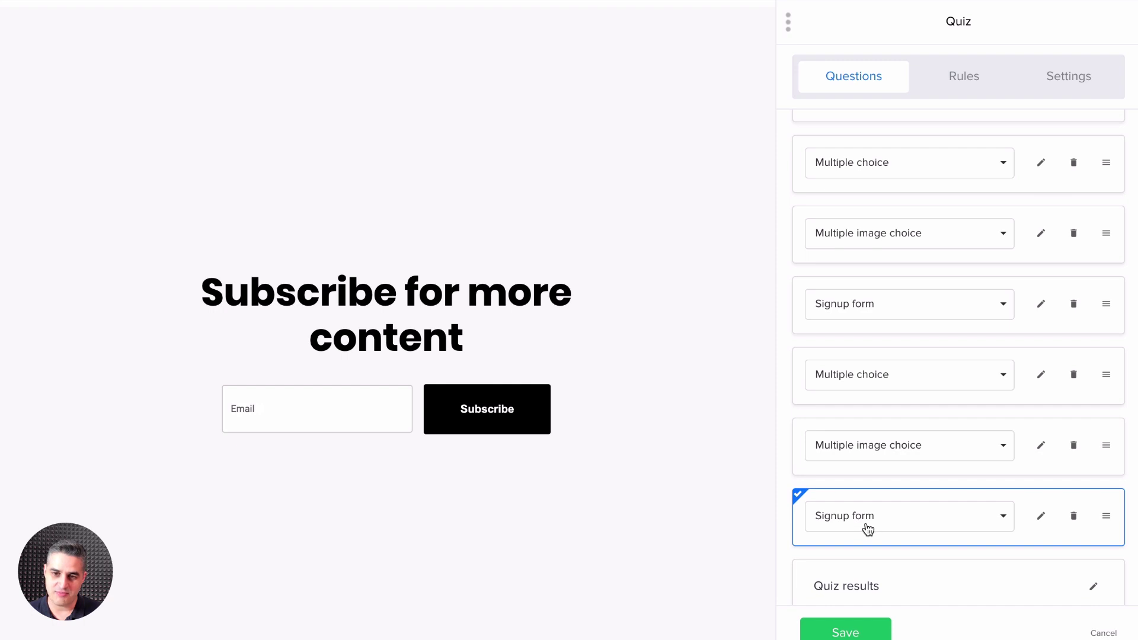
# - Reorder the new questions and delete the extra duplicate questions
pyautogui.click(1073, 516)
pyautogui.moveTo(1107, 444); pyautogui.dragTo(1107, 367)
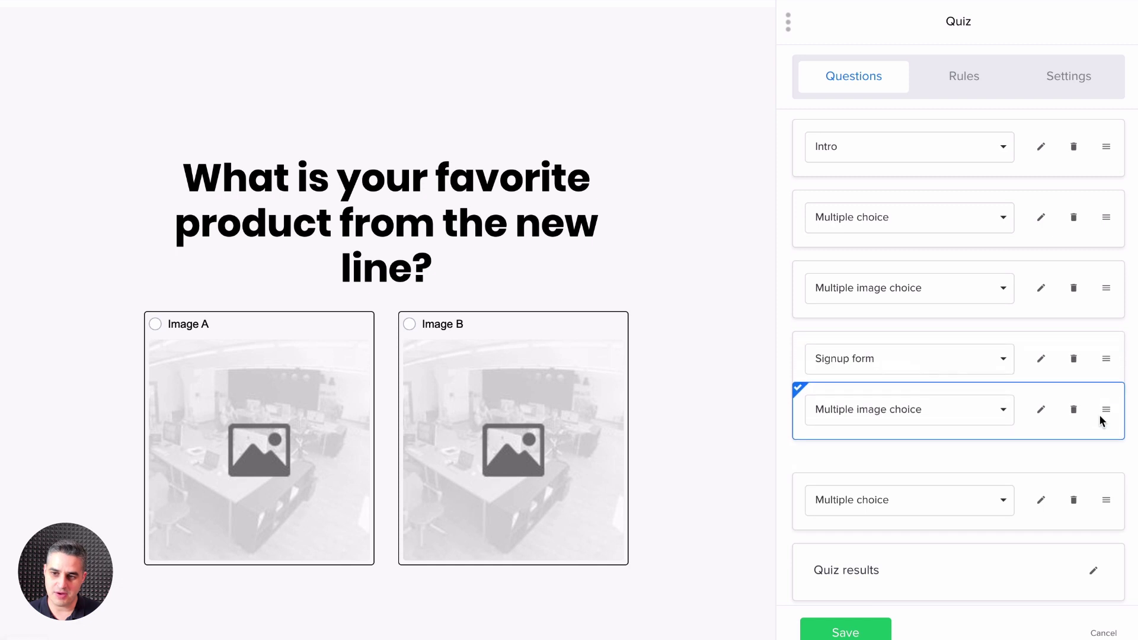
pyautogui.moveTo(1107, 368); pyautogui.dragTo(1107, 430)
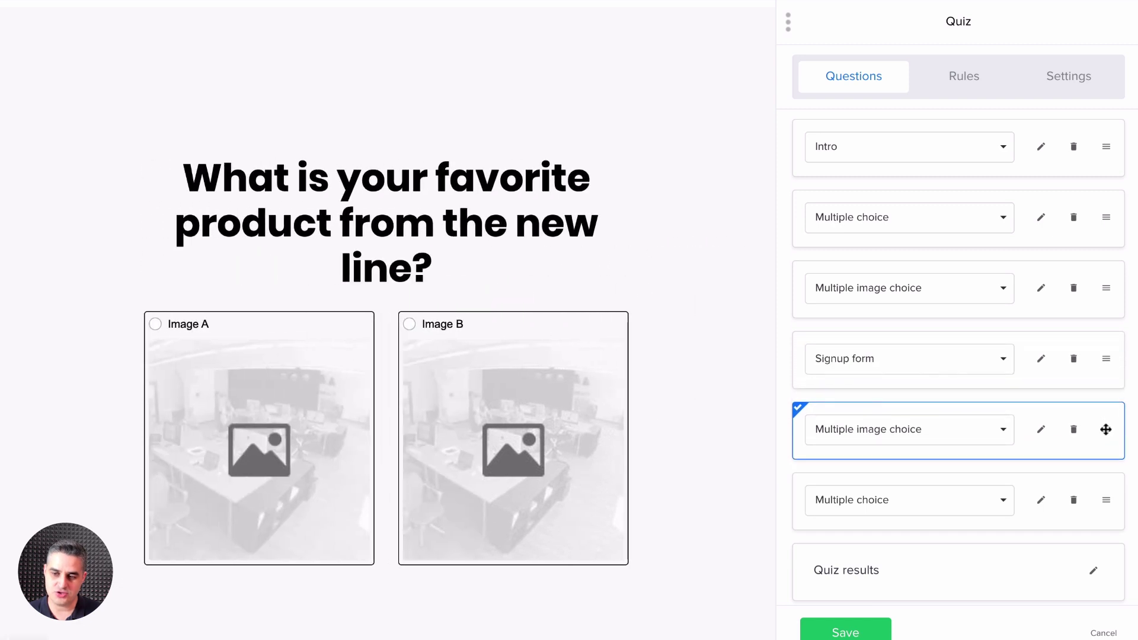
pyautogui.click(1073, 429)
pyautogui.click(1075, 430)
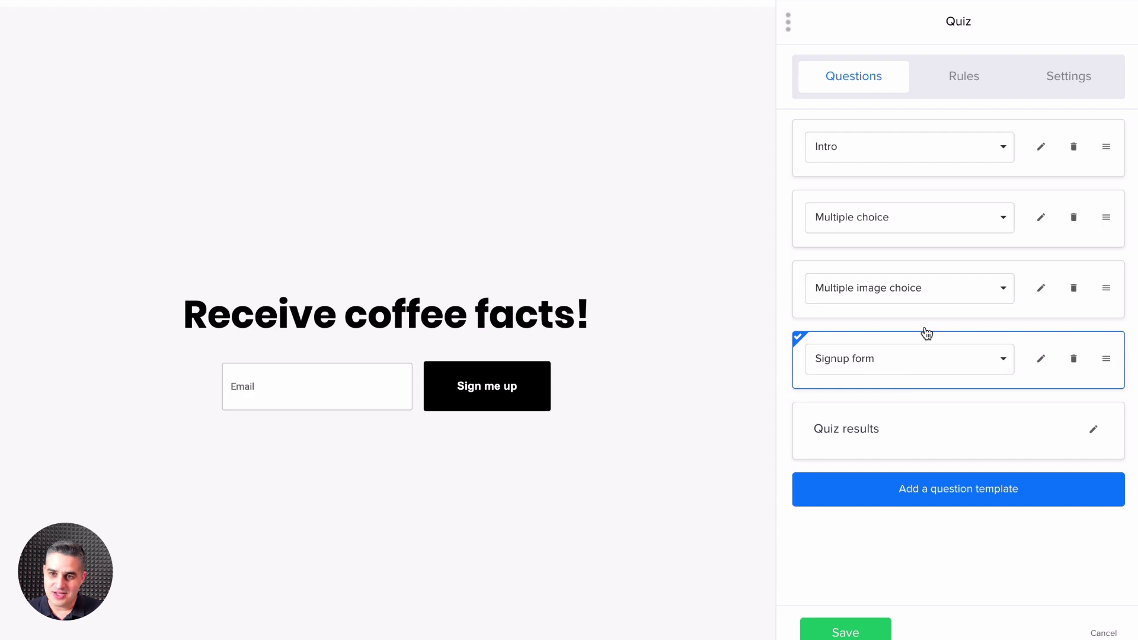
# - Add France and USA as the fourth and fifth coffee-origin answers
pyautogui.click(1041, 148)
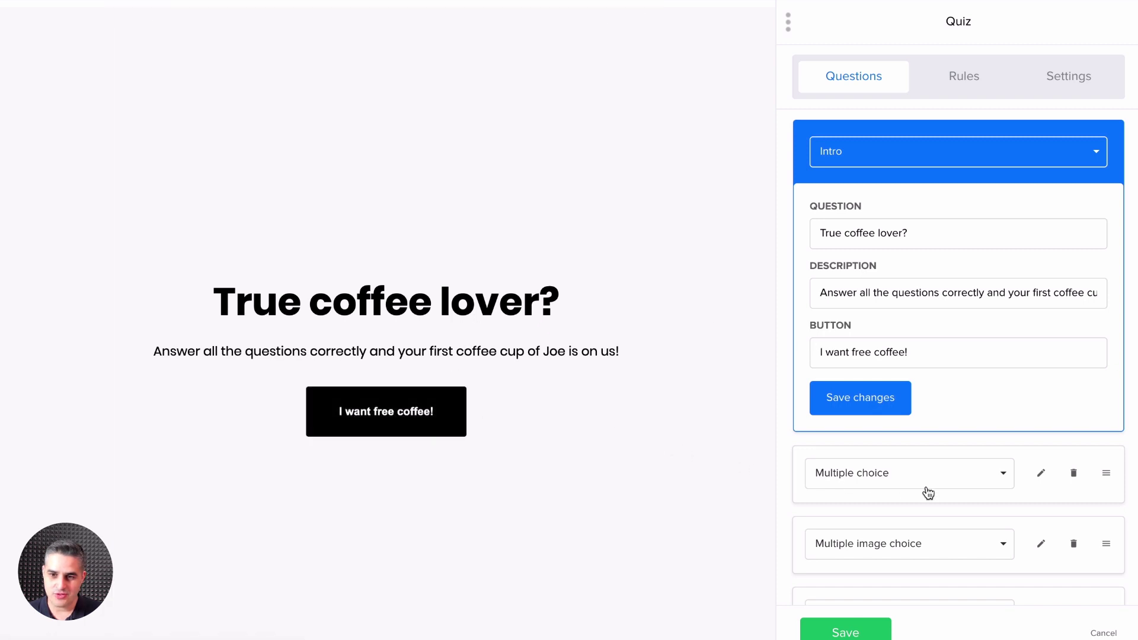
pyautogui.click(1041, 473)
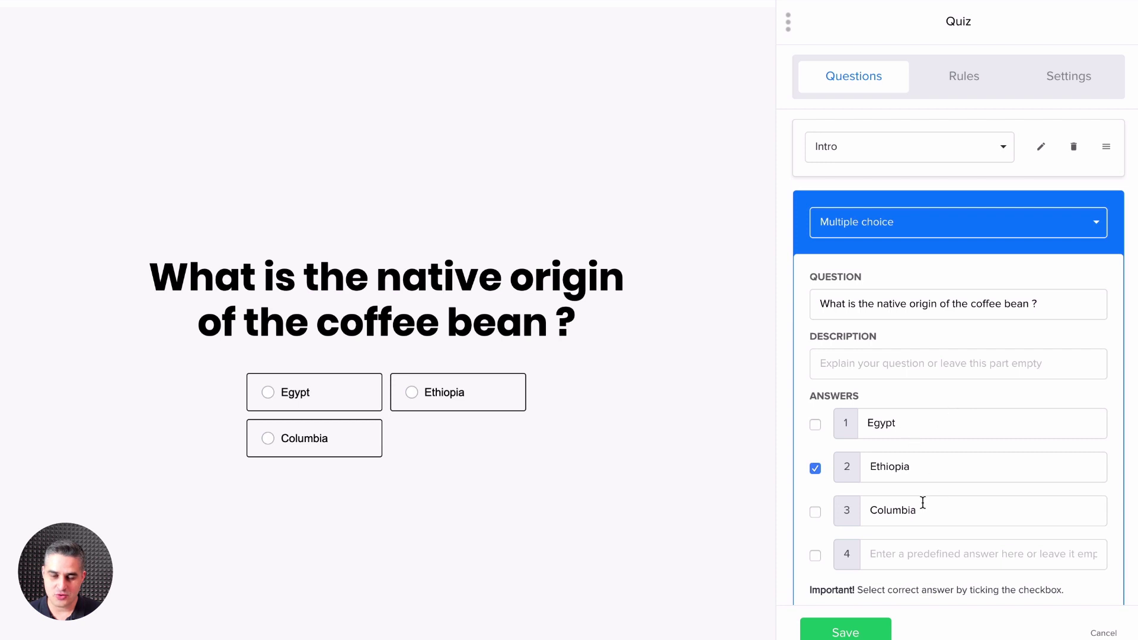
pyautogui.scroll(-1, 907, 485)
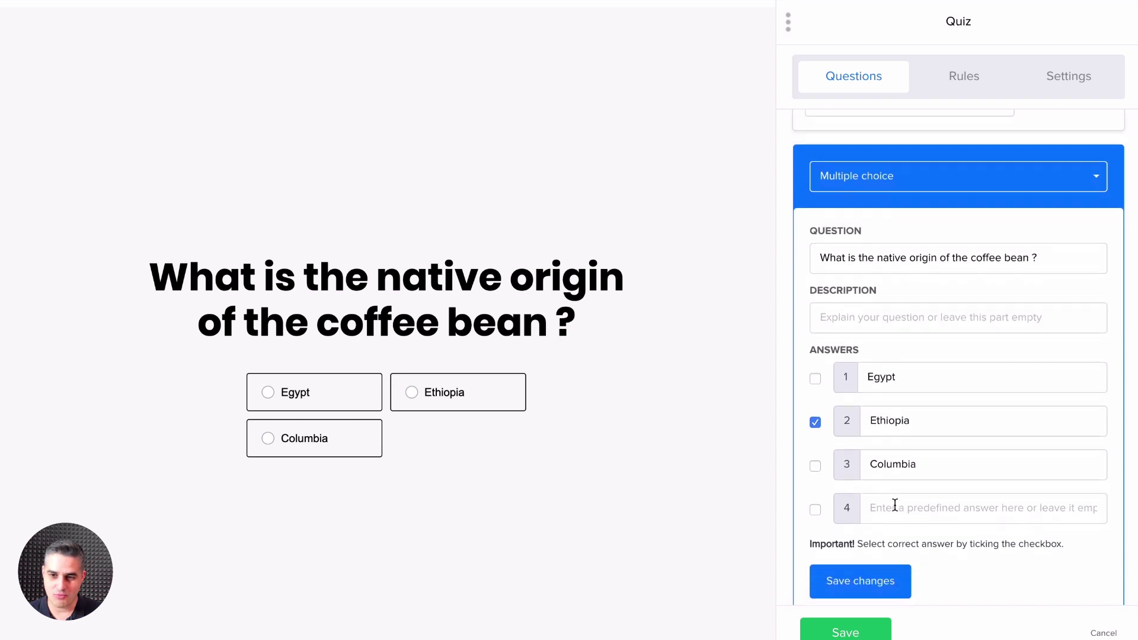
pyautogui.click(892, 508)
pyautogui.write('P')
pyautogui.press('BackSpace')
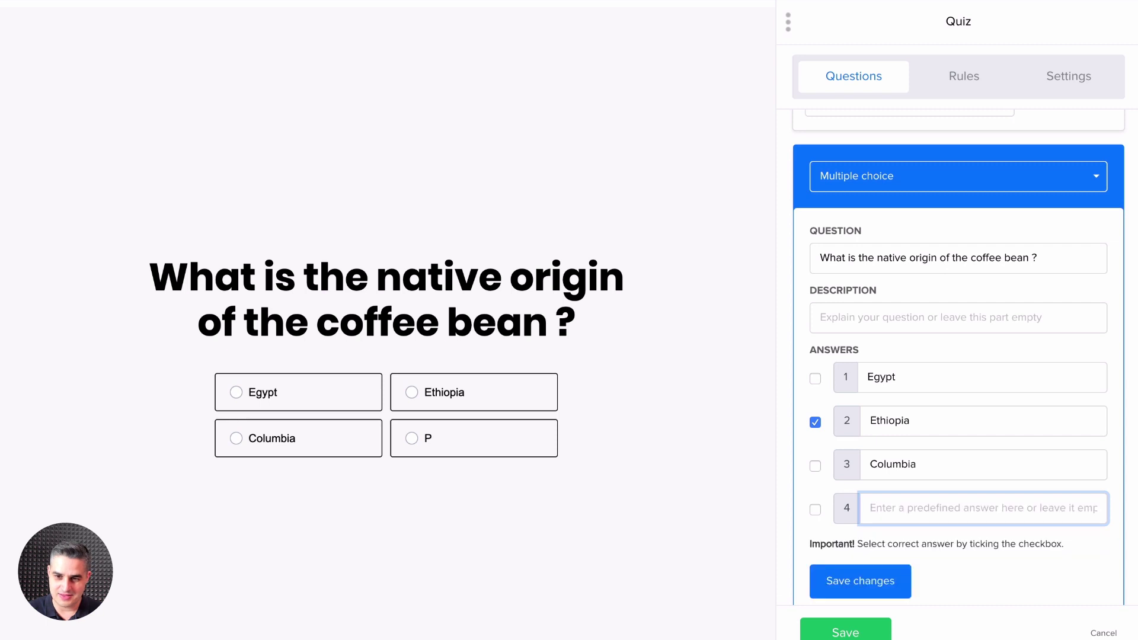
pyautogui.write('Fra')
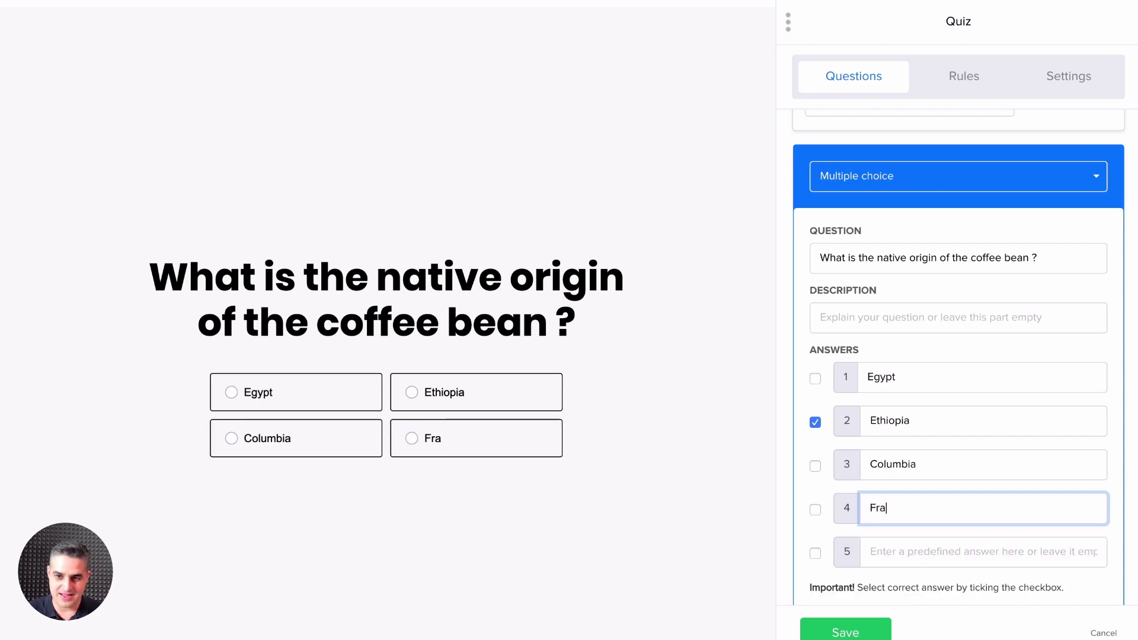
pyautogui.write('nce')
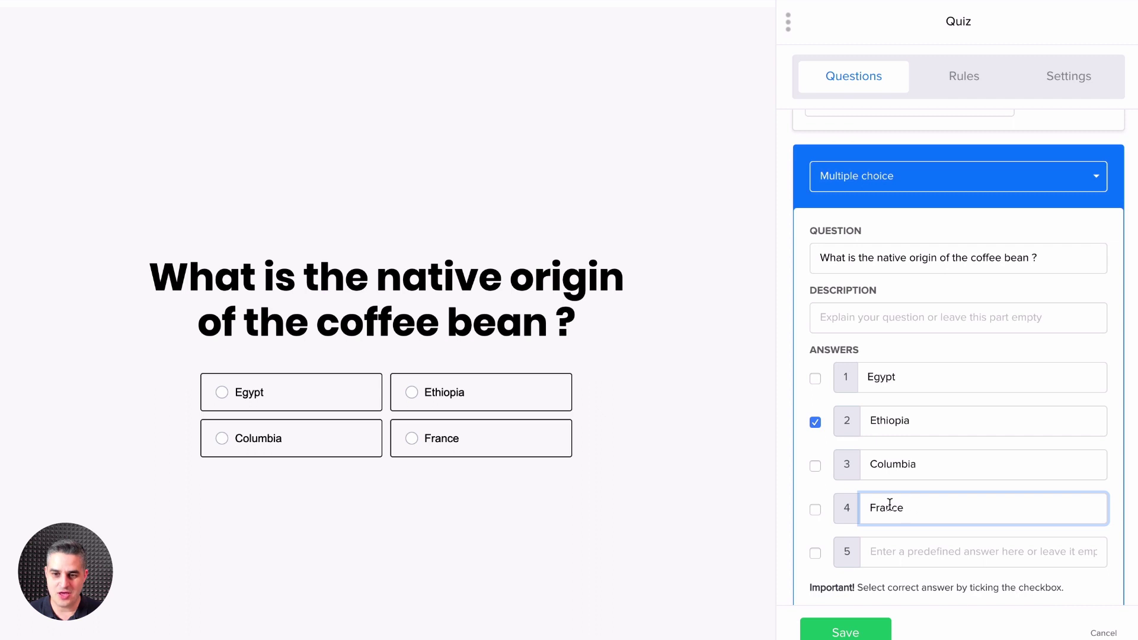
pyautogui.click(893, 554)
pyautogui.write('US')
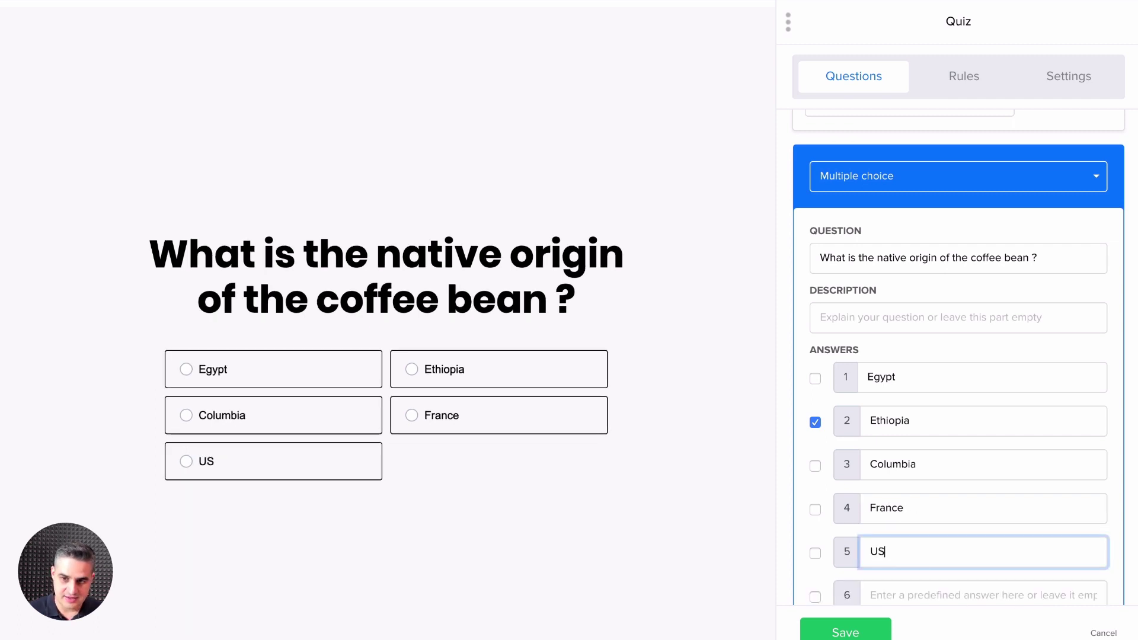
pyautogui.write('A')
pyautogui.scroll(-3, 943, 547)
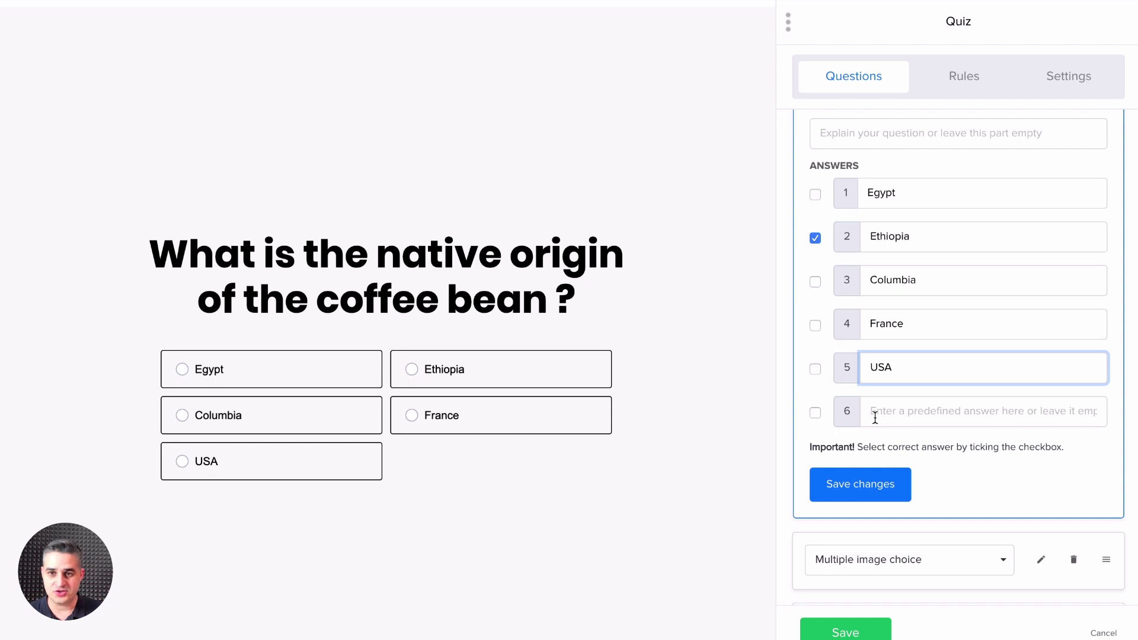
pyautogui.scroll(2, 876, 416)
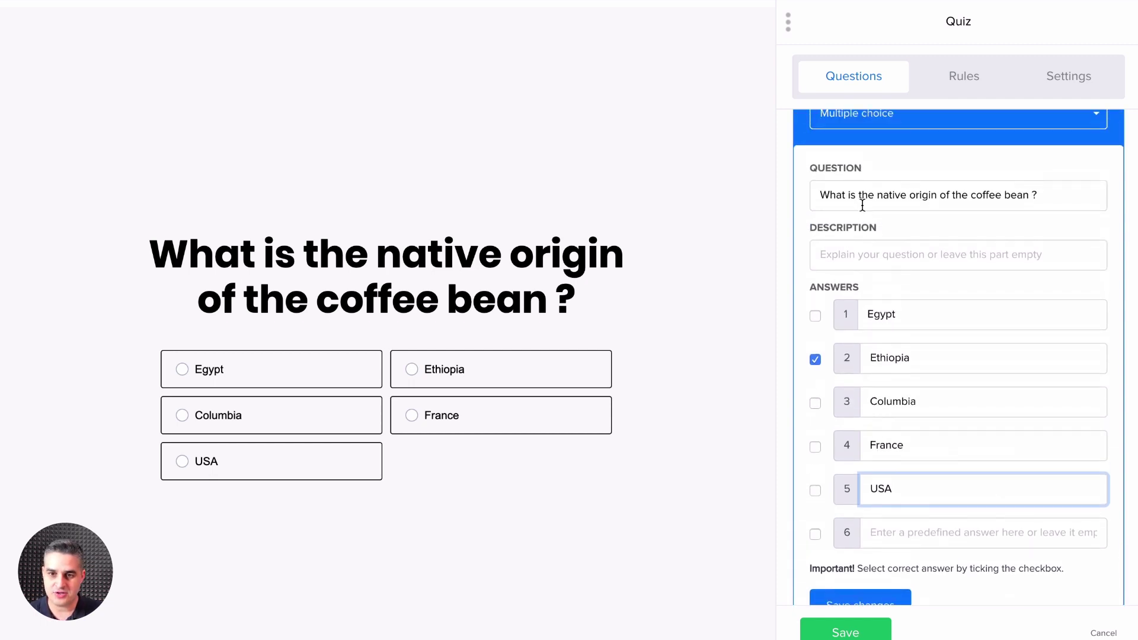
pyautogui.scroll(-3, 964, 434)
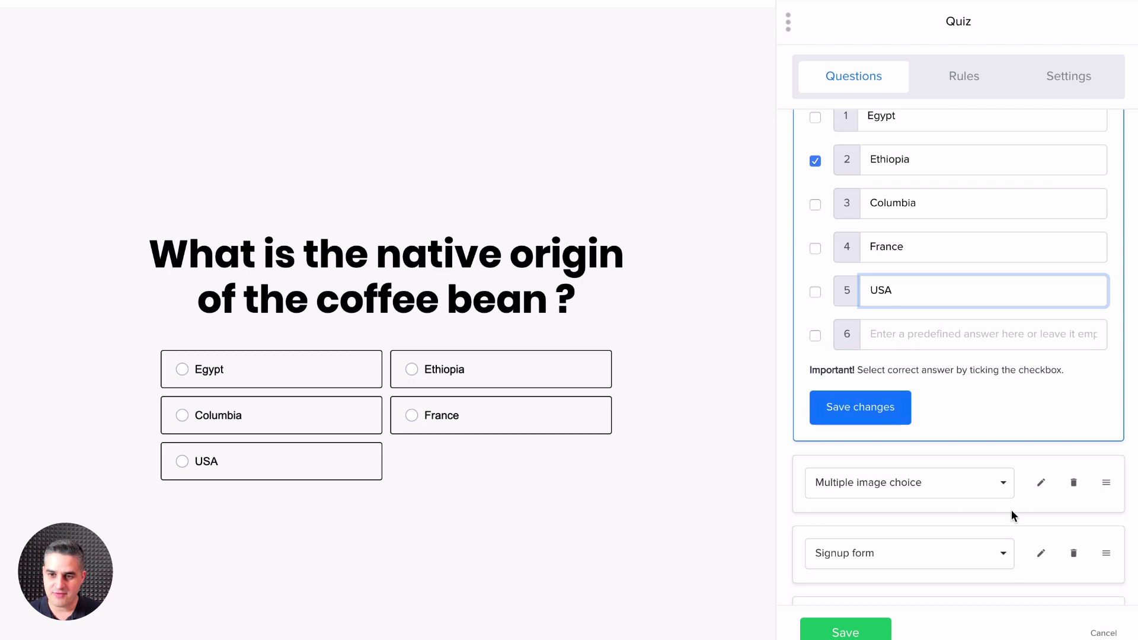
pyautogui.click(1041, 485)
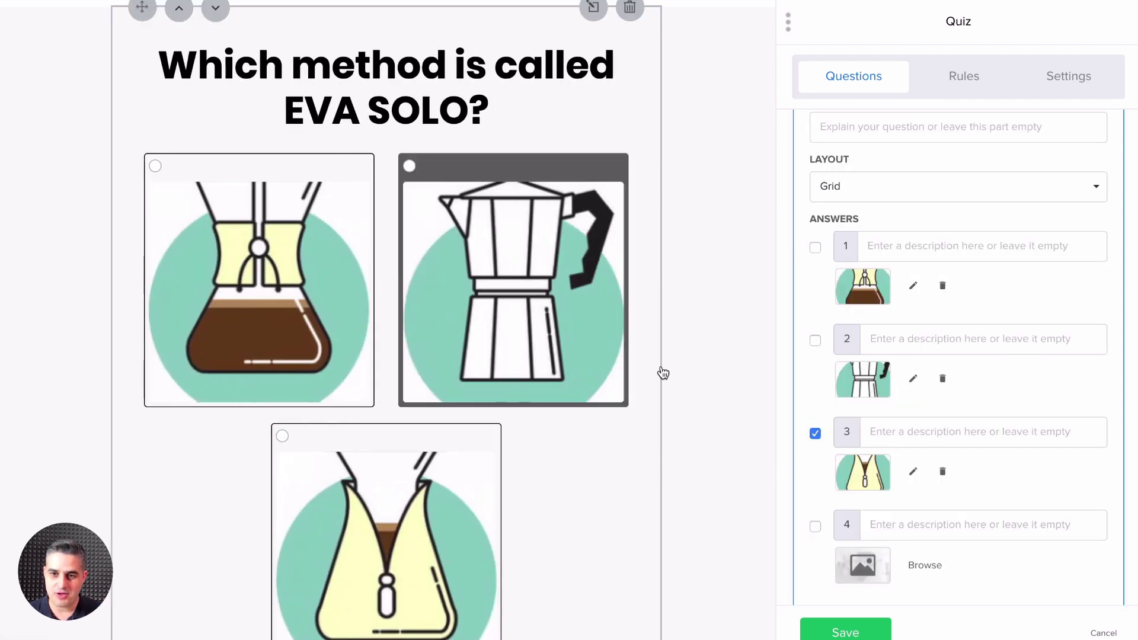
pyautogui.scroll(-2, 872, 493)
pyautogui.scroll(-2, 872, 493)
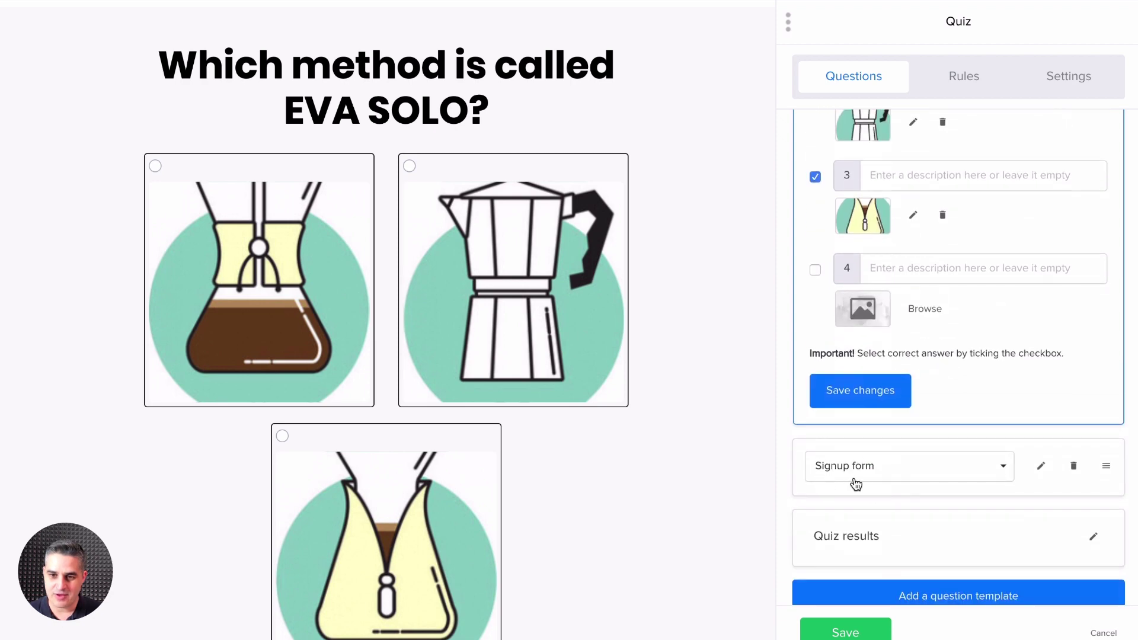
# - Keep the signup step's group as Quiz and allow visitors to skip it
pyautogui.click(1040, 466)
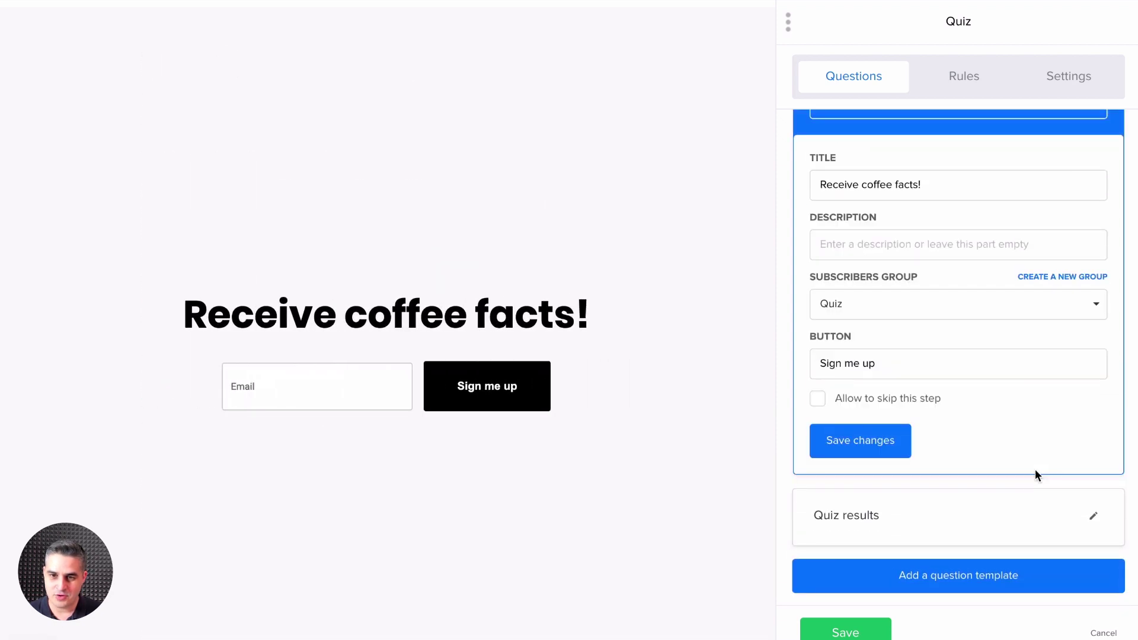
pyautogui.click(849, 307)
pyautogui.click(902, 279)
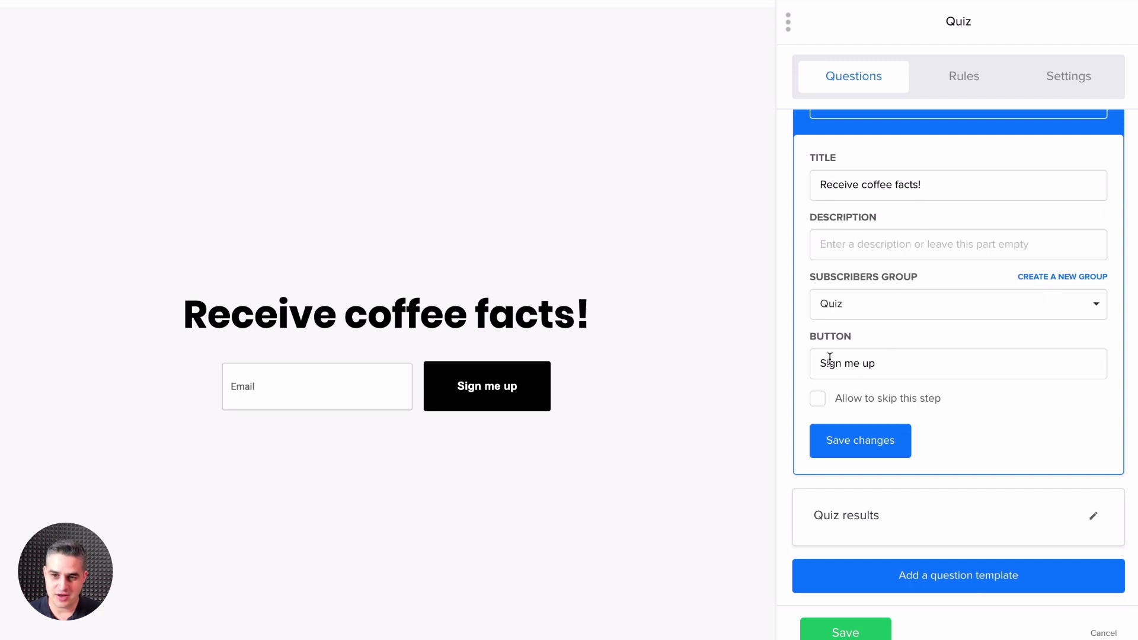
pyautogui.click(818, 398)
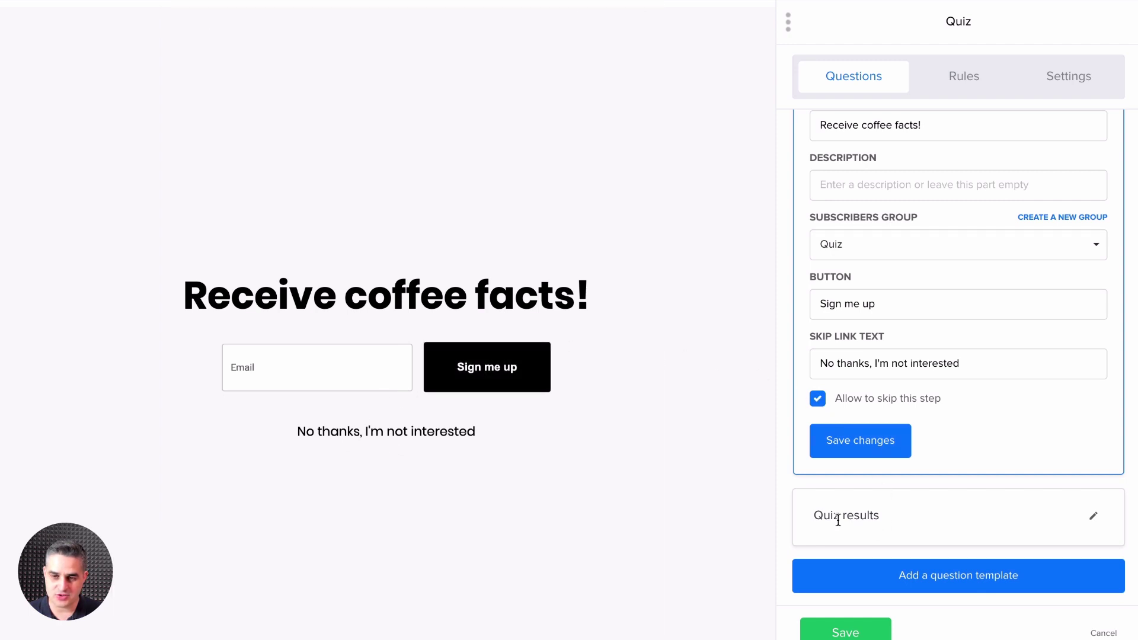
pyautogui.click(1094, 516)
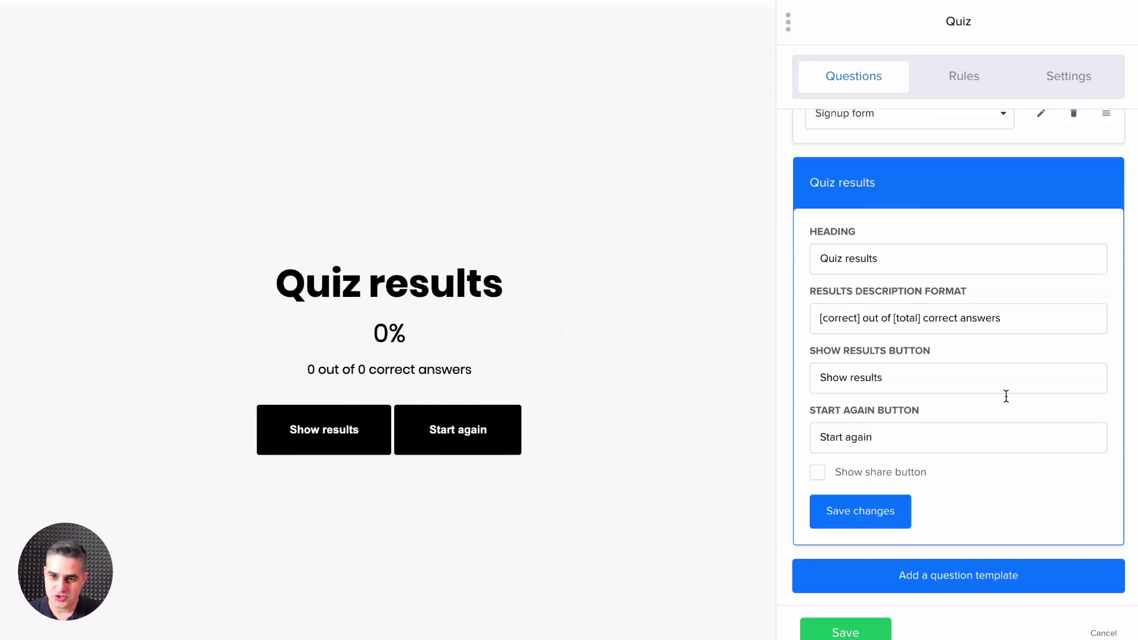
# - Enable the Share result button on the Quiz results screen and save
pyautogui.click(817, 472)
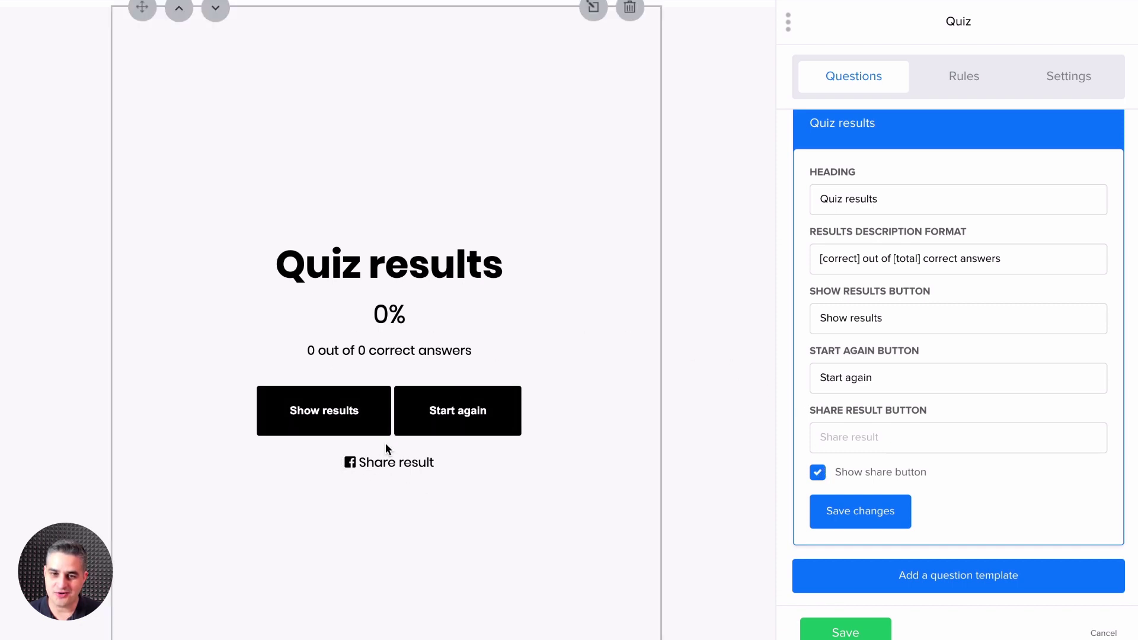
pyautogui.click(836, 525)
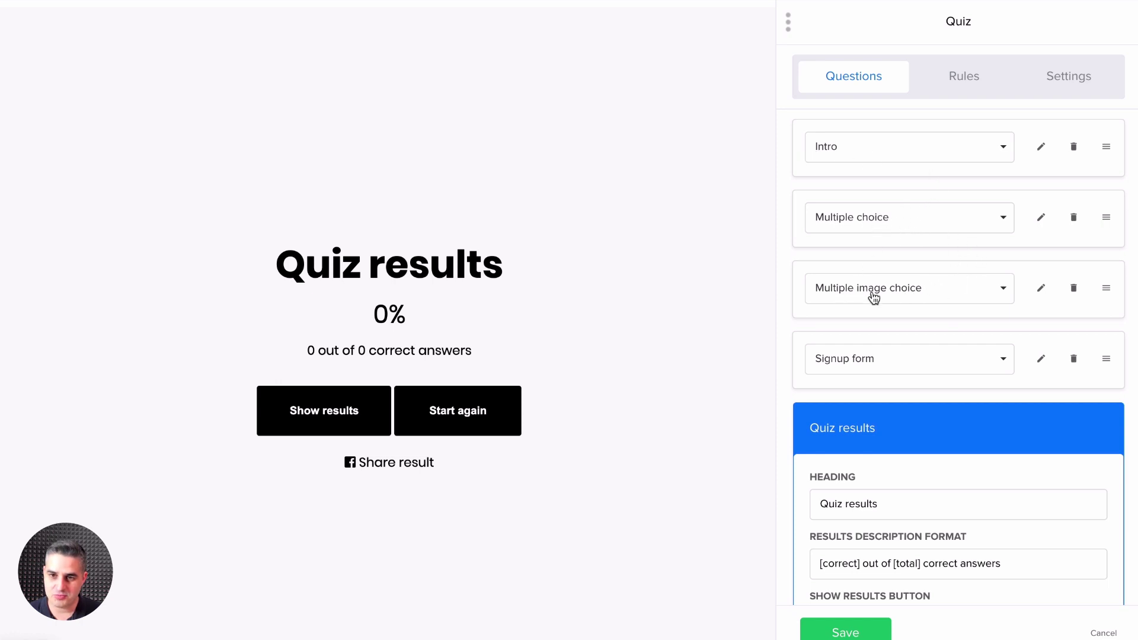
# - Switch the EVA SOLO question to Multiple choice and back to Multiple image choice
pyautogui.click(895, 297)
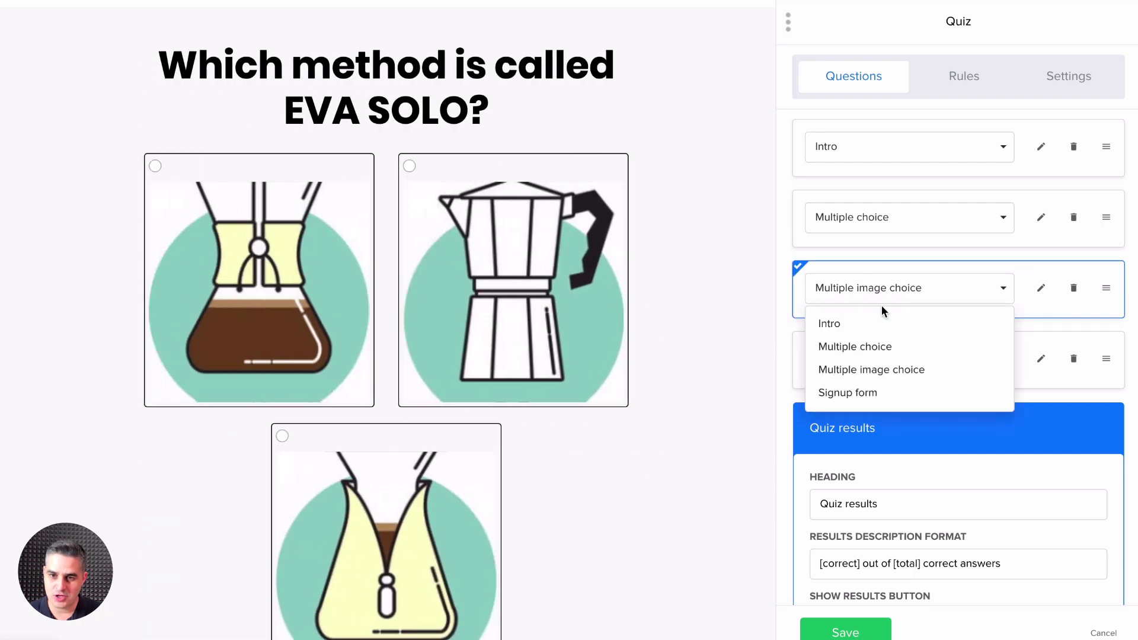
pyautogui.click(868, 346)
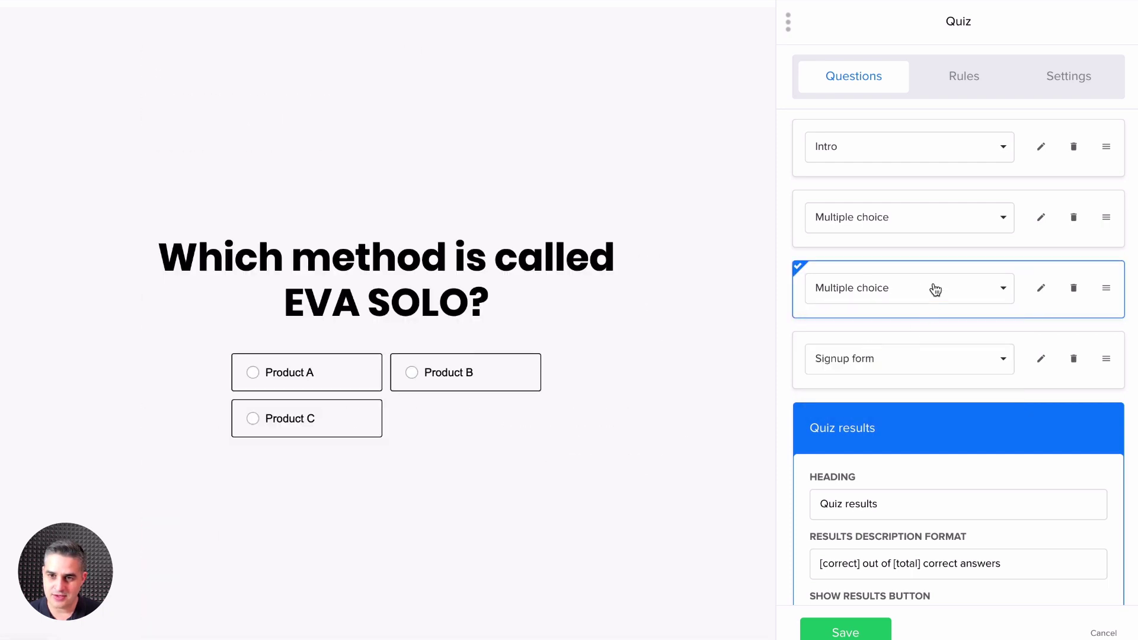
pyautogui.click(932, 290)
pyautogui.click(861, 368)
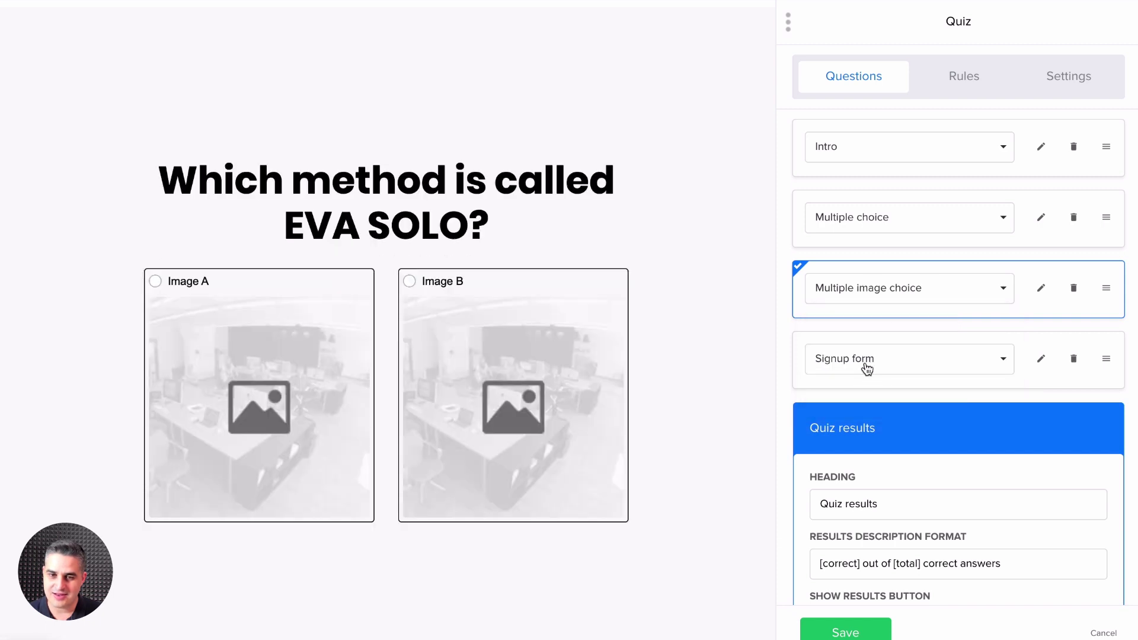
pyautogui.click(964, 81)
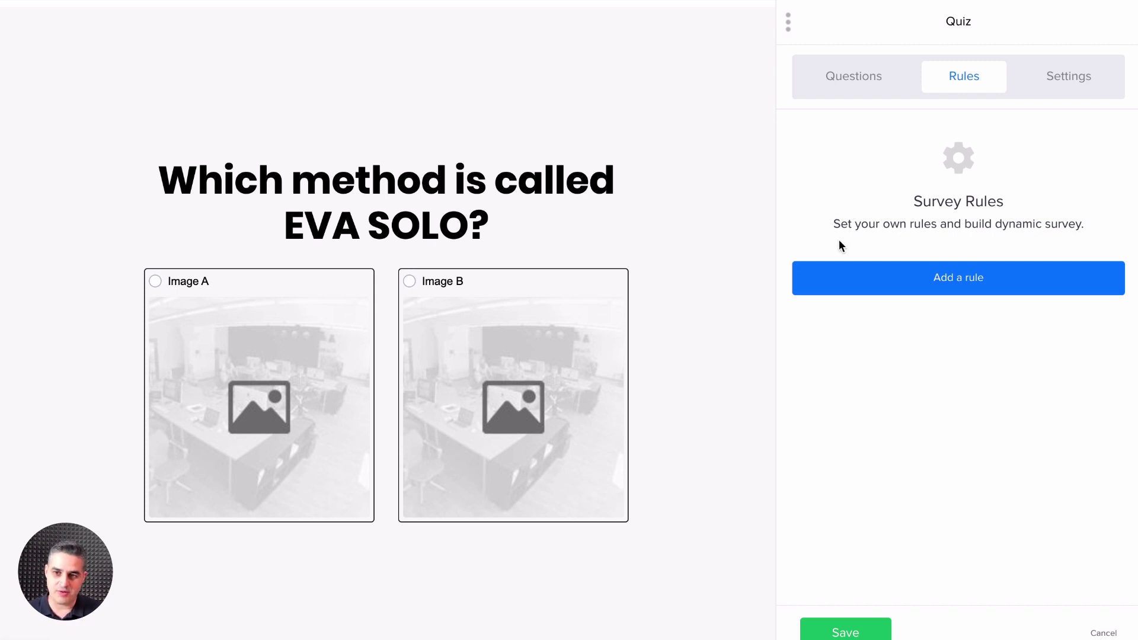
# - Add Rule #1 triggered when the coffee origin question is answered Ethiopia
pyautogui.click(974, 278)
pyautogui.click(888, 192)
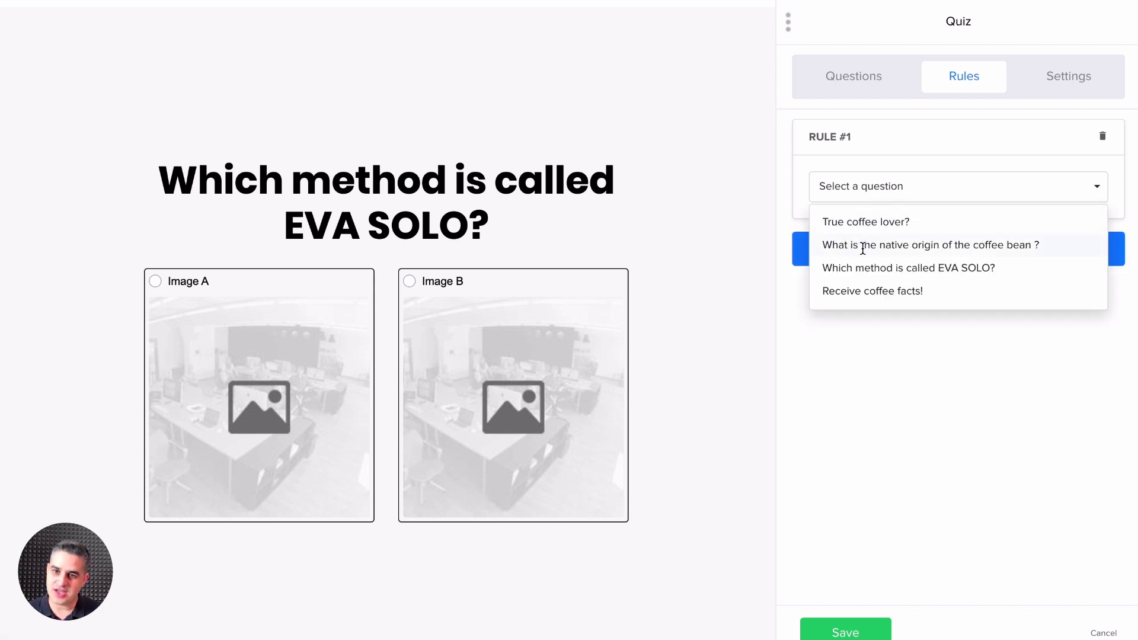
pyautogui.click(952, 247)
pyautogui.click(893, 228)
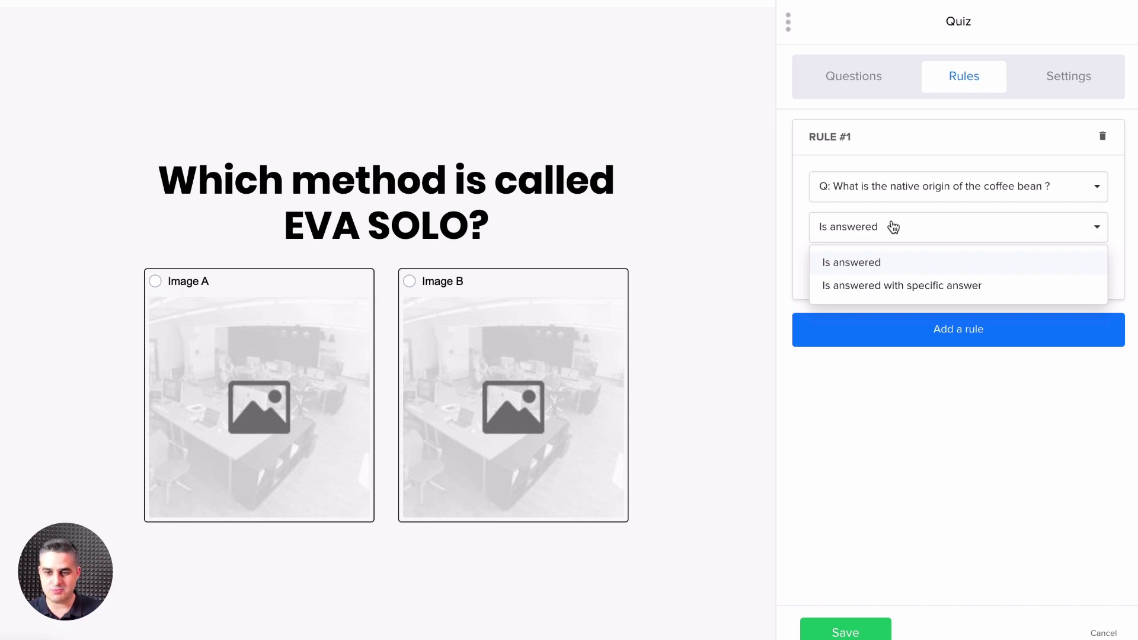
pyautogui.click(873, 285)
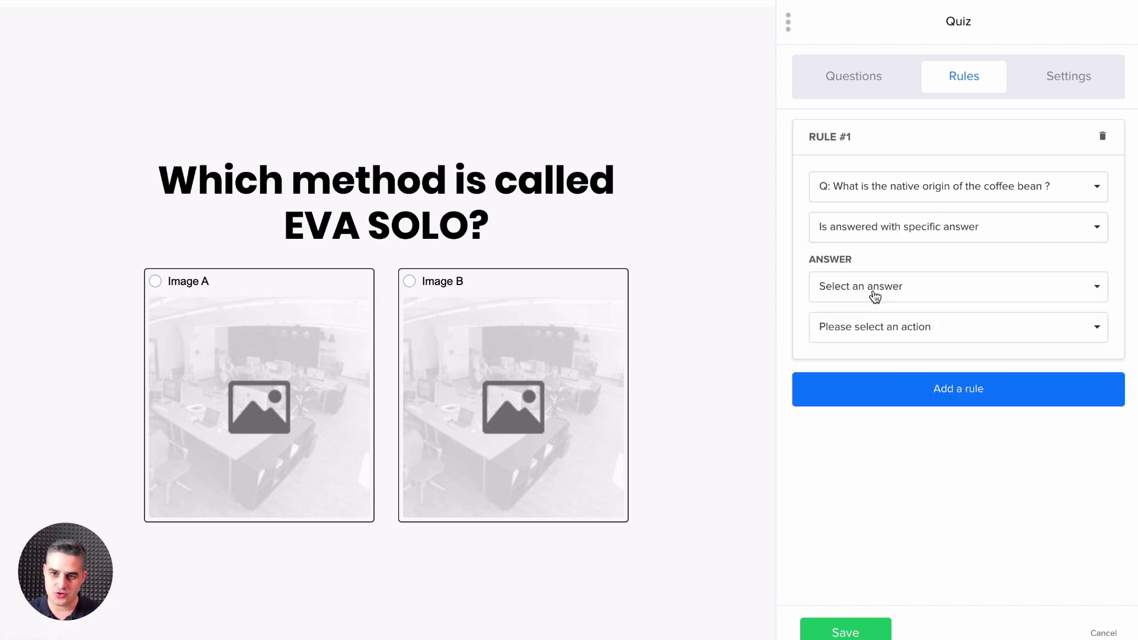
pyautogui.click(864, 326)
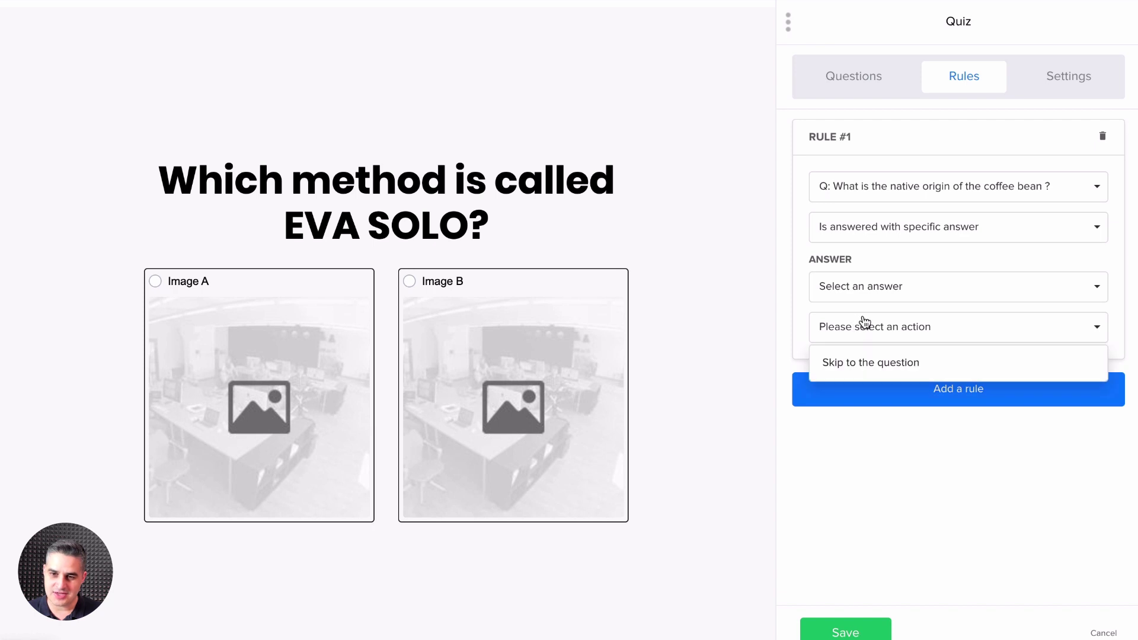
pyautogui.click(862, 295)
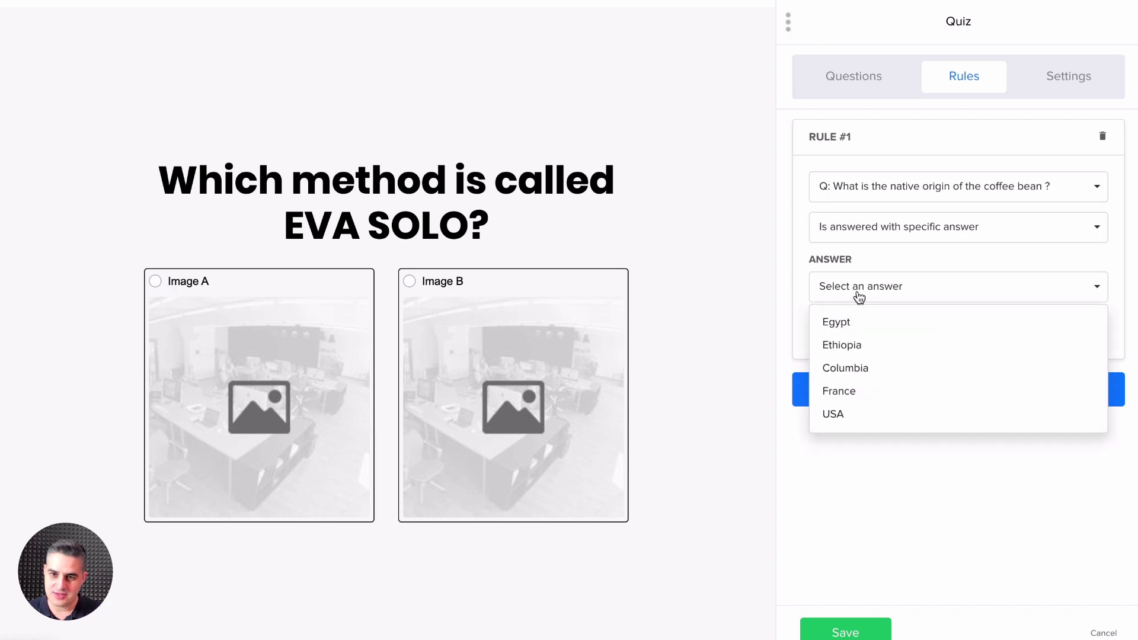
pyautogui.click(845, 346)
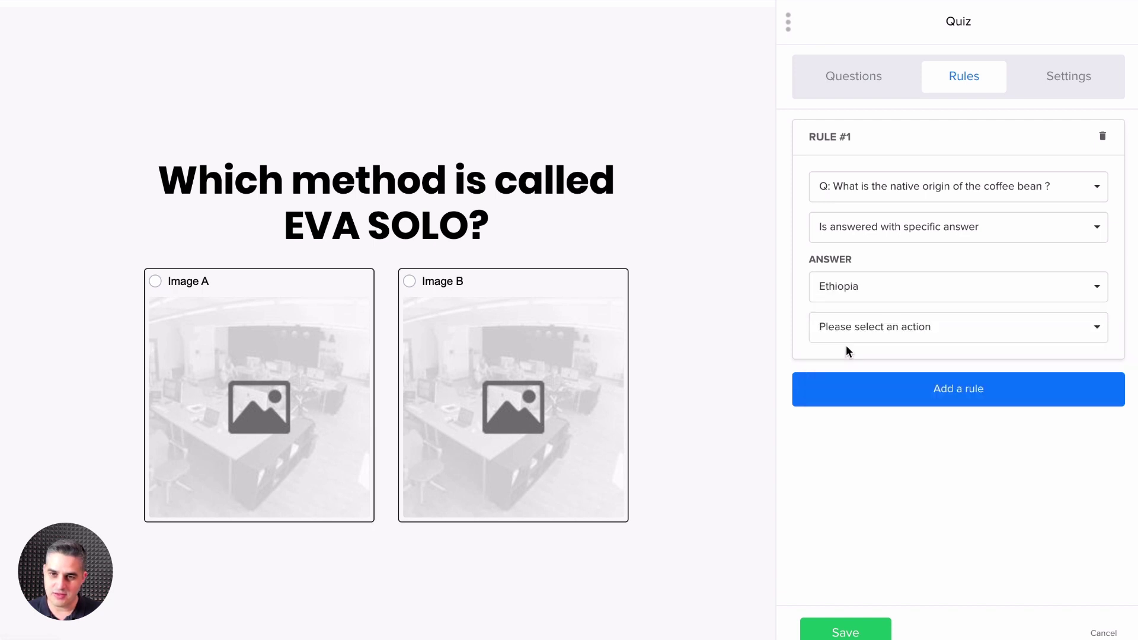
# - Make the rule skip to the 'Receive coffee facts!' question
pyautogui.click(855, 332)
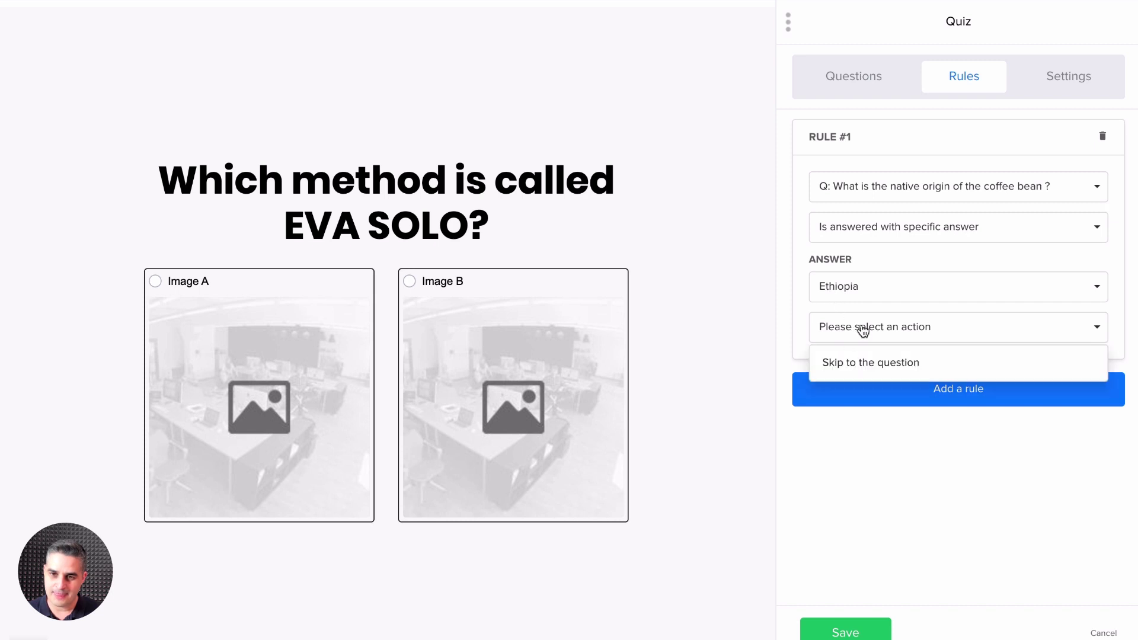
pyautogui.click(871, 364)
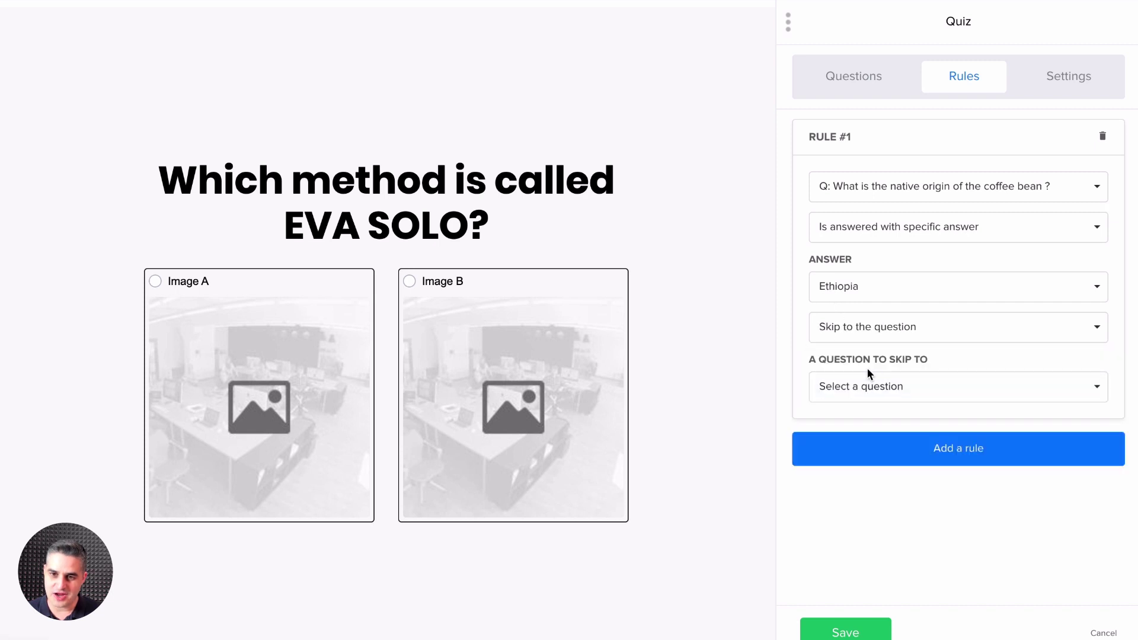
pyautogui.click(854, 392)
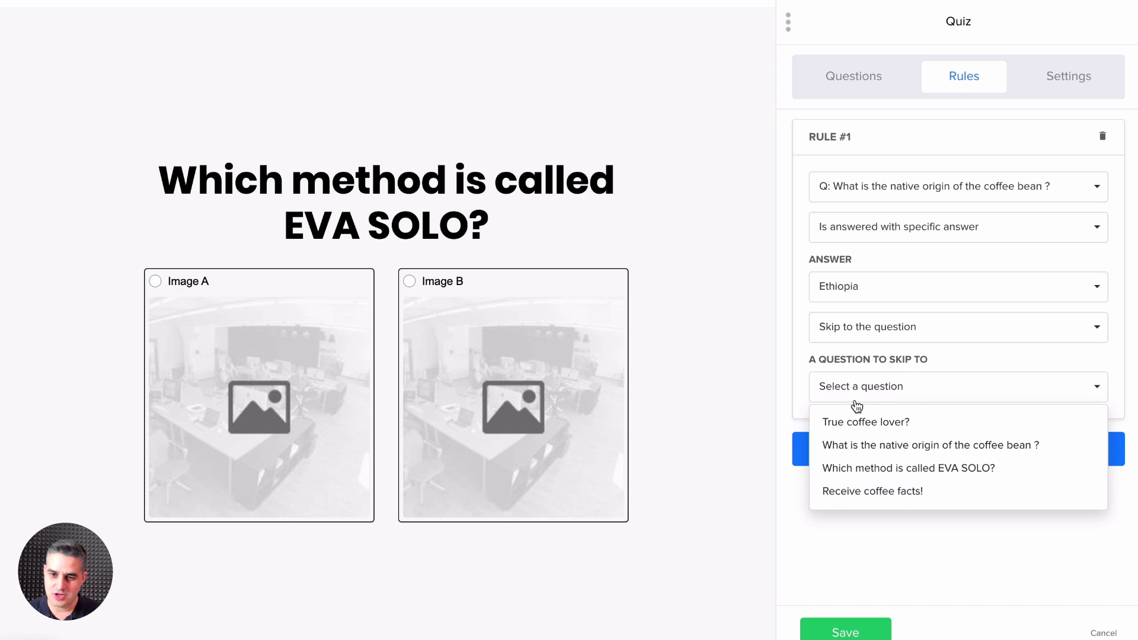
pyautogui.click(877, 495)
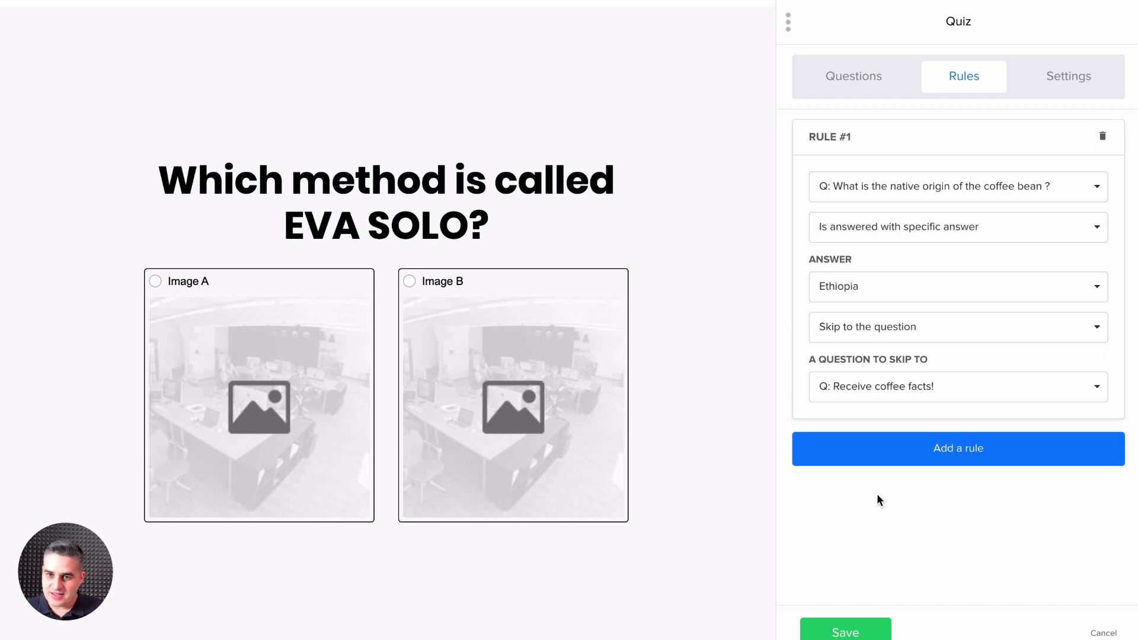
pyautogui.click(1065, 83)
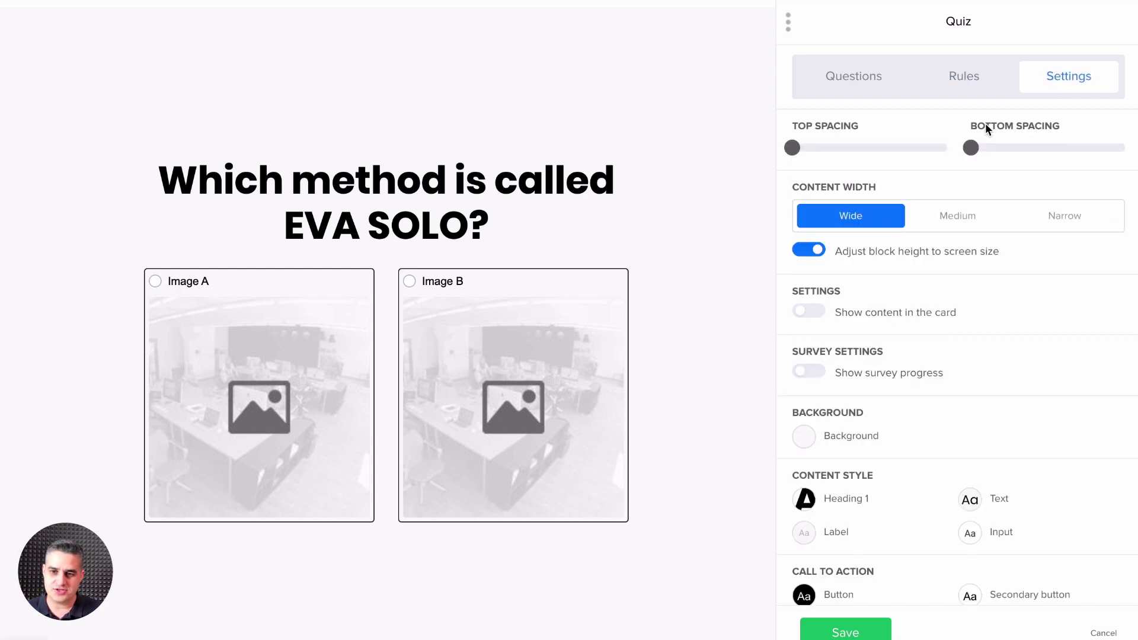
pyautogui.scroll(-1, 889, 276)
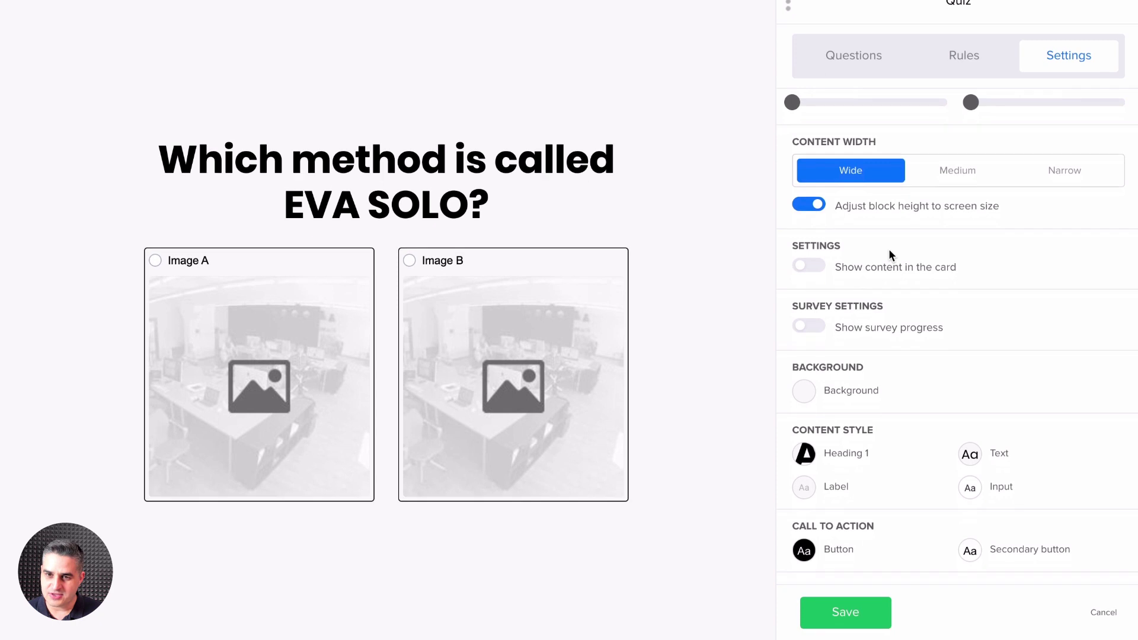
# - Turn on survey progress and make Heading 1 text blue (#409cff)
pyautogui.click(803, 325)
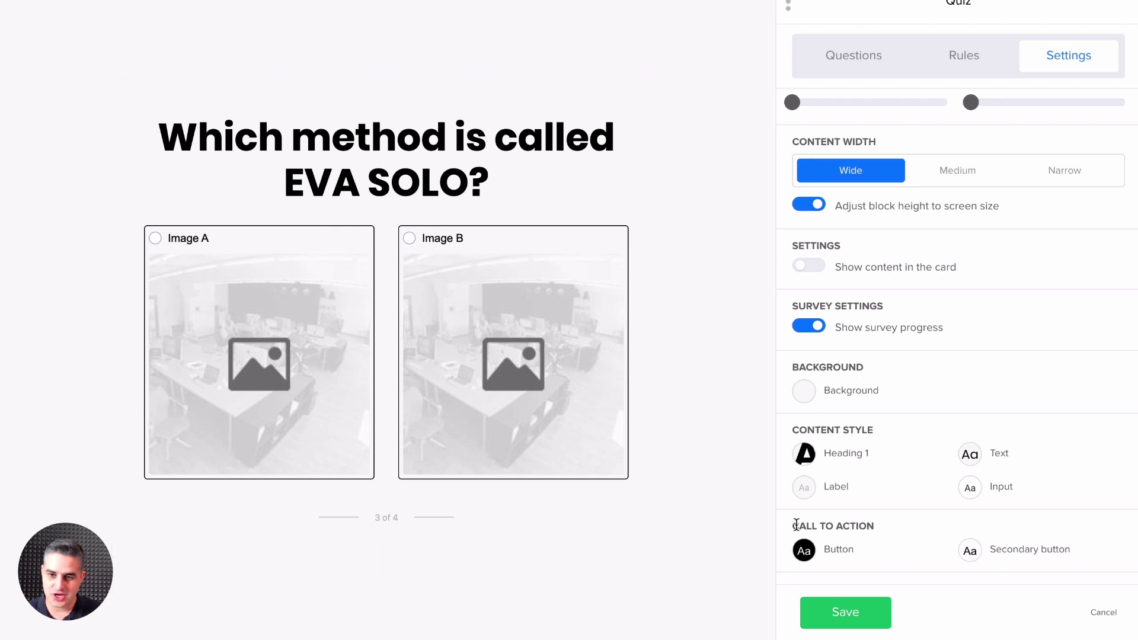
pyautogui.click(805, 552)
pyautogui.click(806, 454)
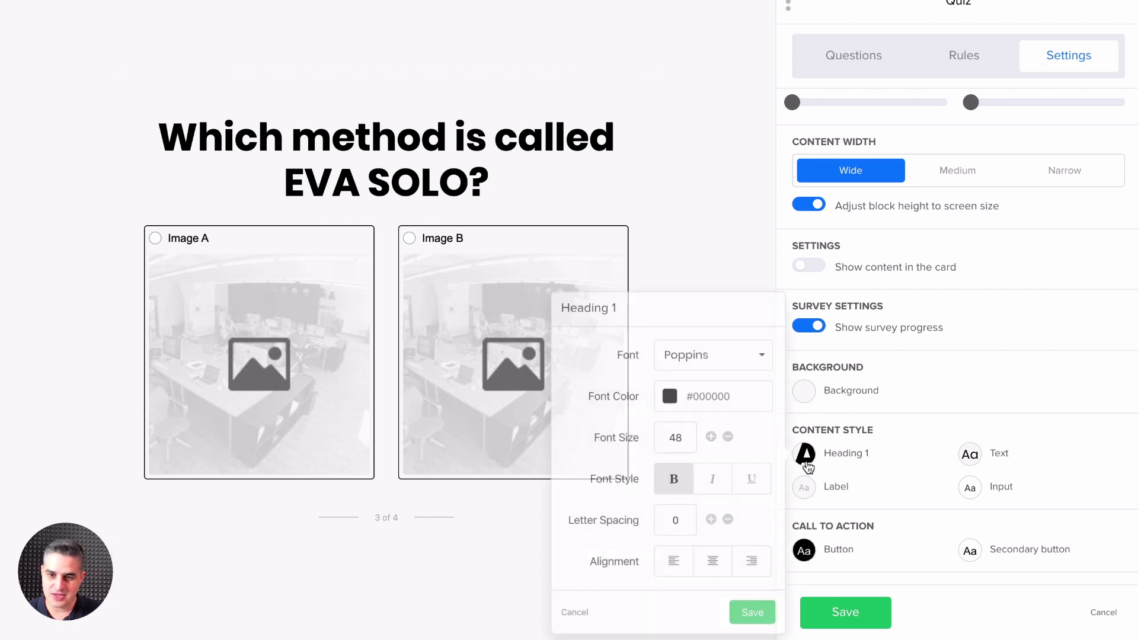
pyautogui.click(671, 398)
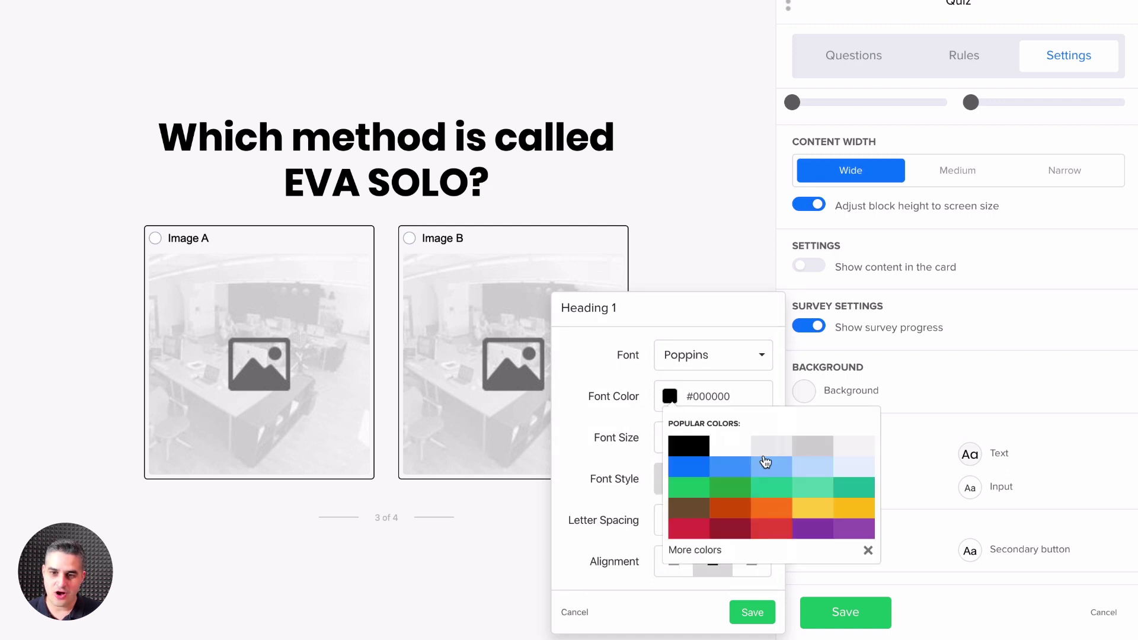
pyautogui.click(774, 487)
pyautogui.click(739, 471)
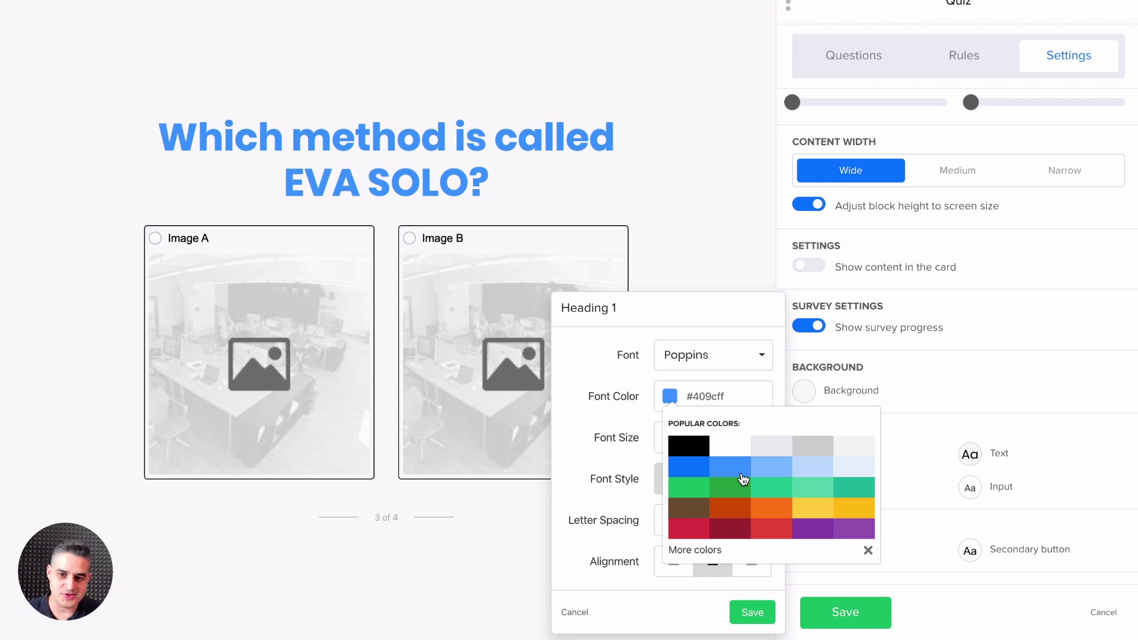
pyautogui.click(753, 612)
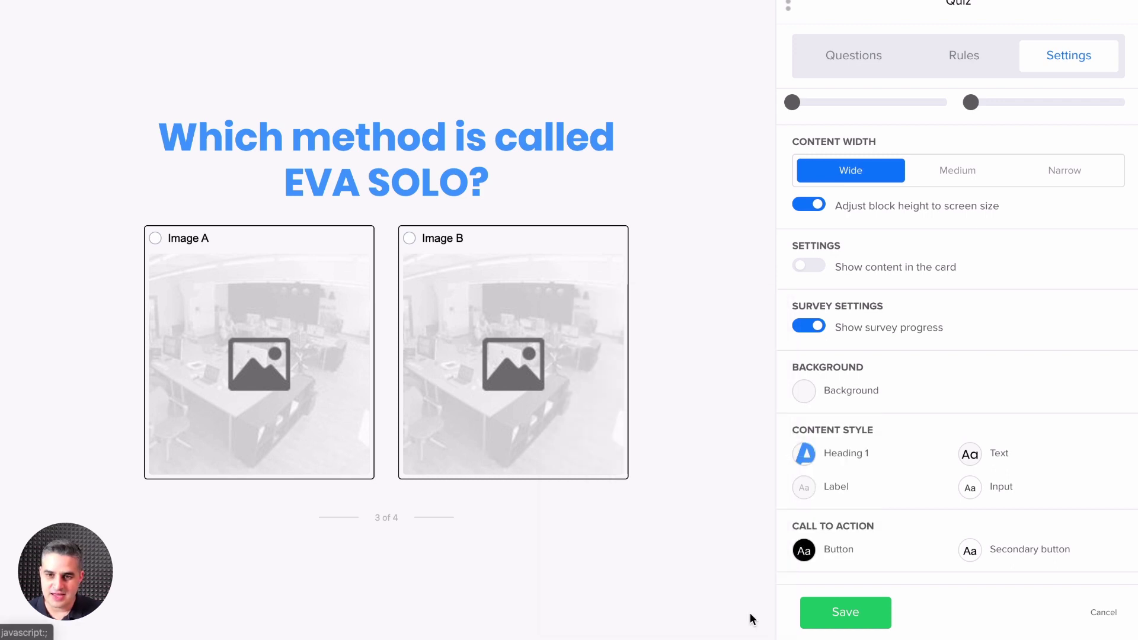
pyautogui.click(831, 54)
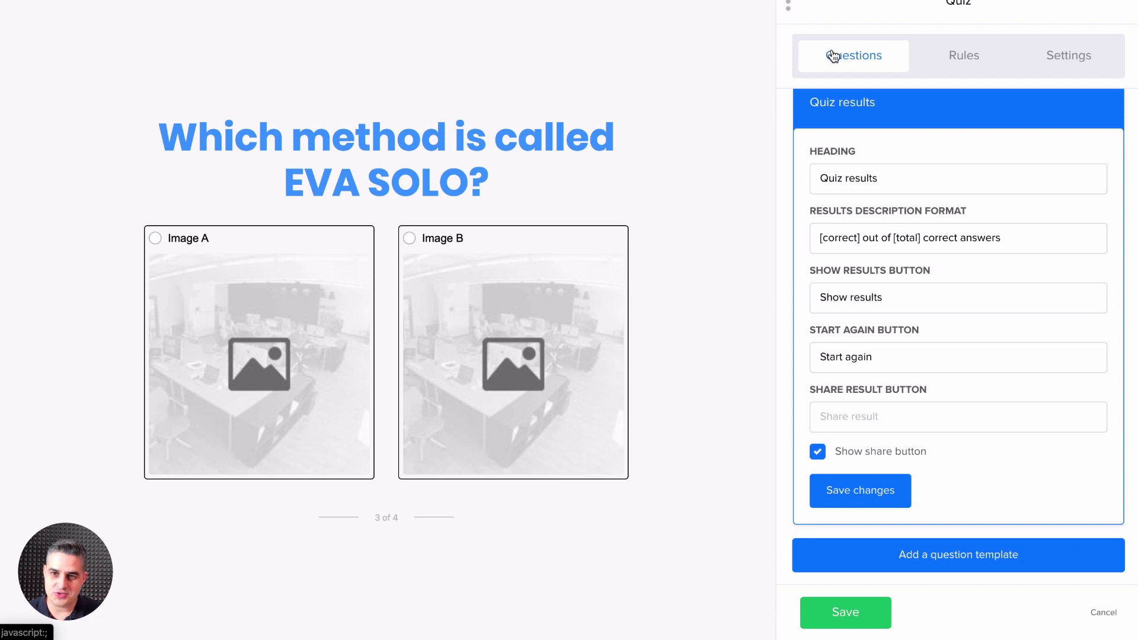
pyautogui.scroll(3, 856, 138)
# - Preview the intro, coffee origin and EVA SOLO image questions, then save the quiz
pyautogui.click(945, 114)
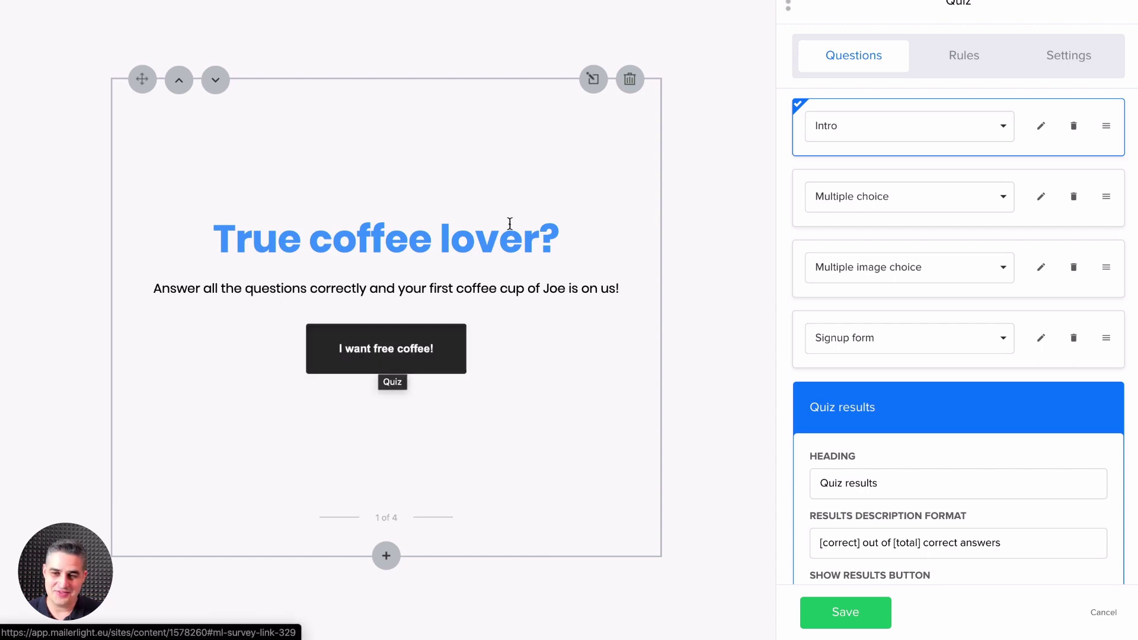
pyautogui.click(817, 176)
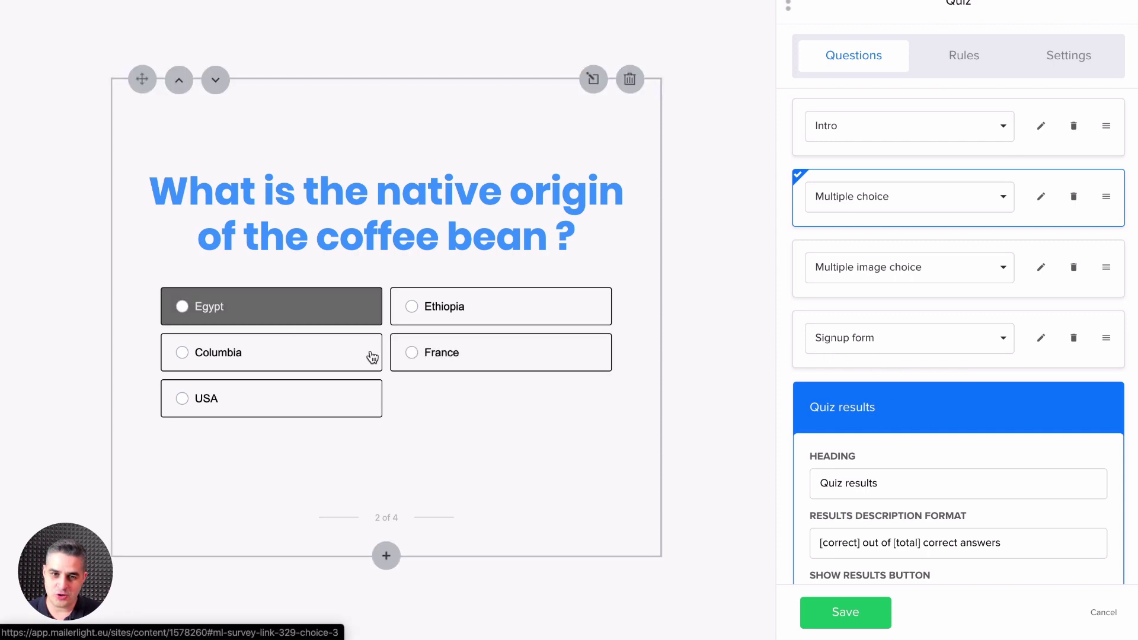
pyautogui.click(808, 245)
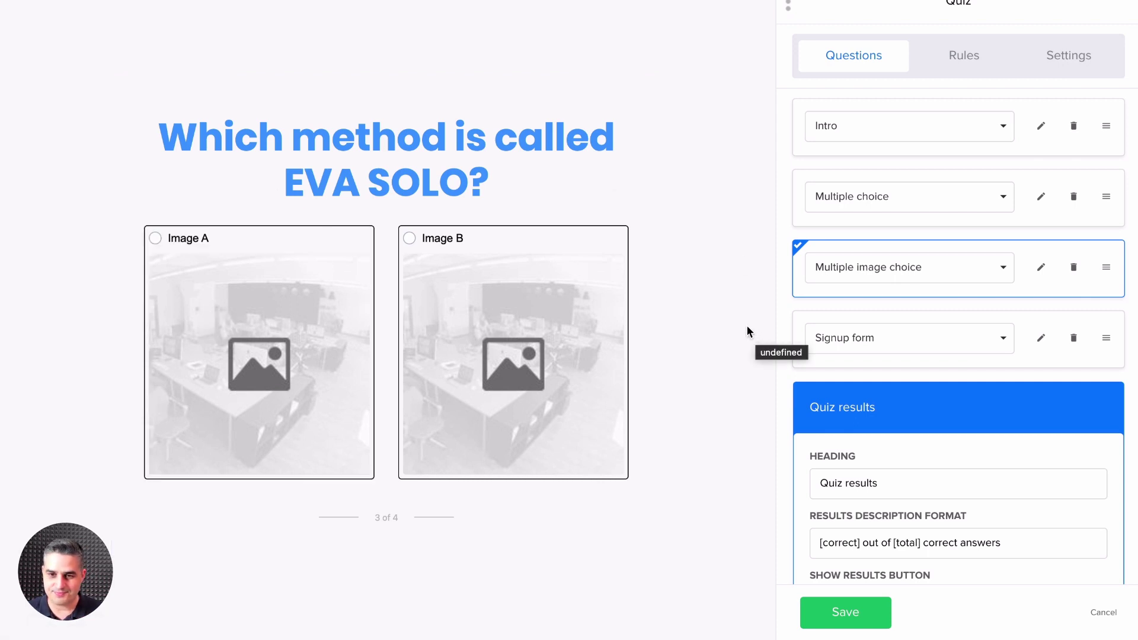
pyautogui.click(872, 133)
pyautogui.scroll(-2, 872, 142)
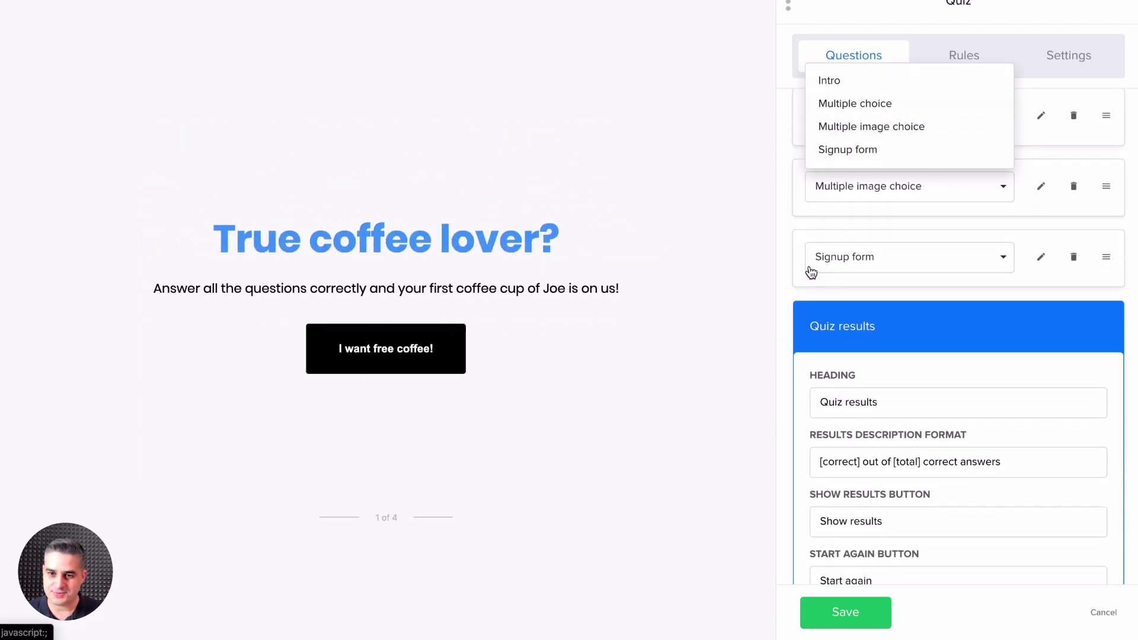
pyautogui.click(766, 282)
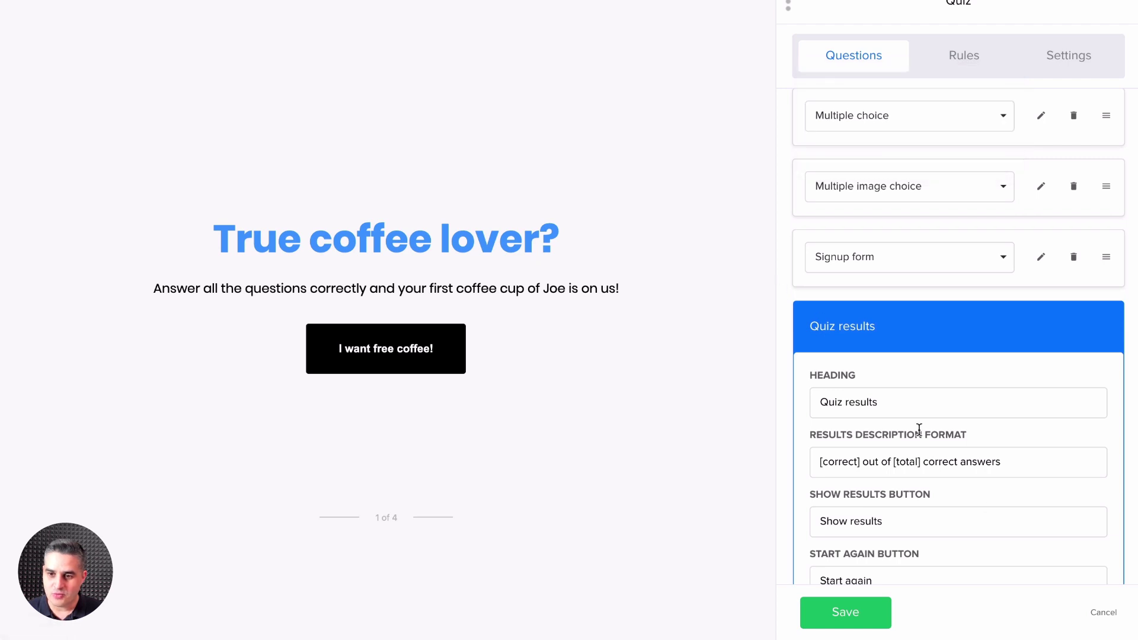
pyautogui.click(869, 611)
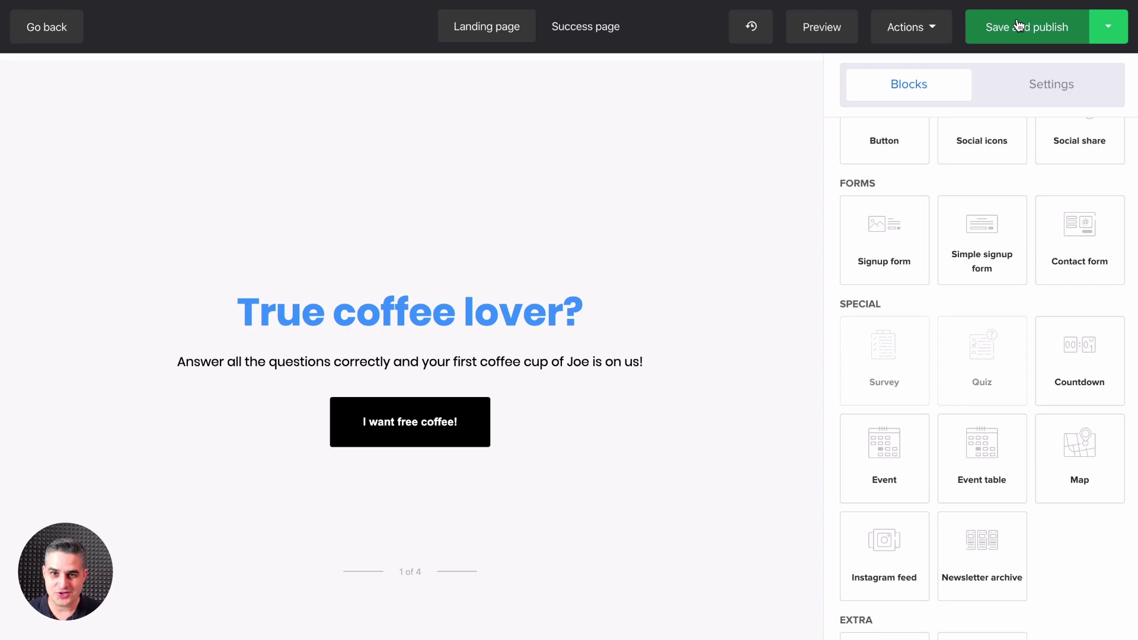
# - Review the Success page content, then save and publish the quiz landing page
pyautogui.click(584, 28)
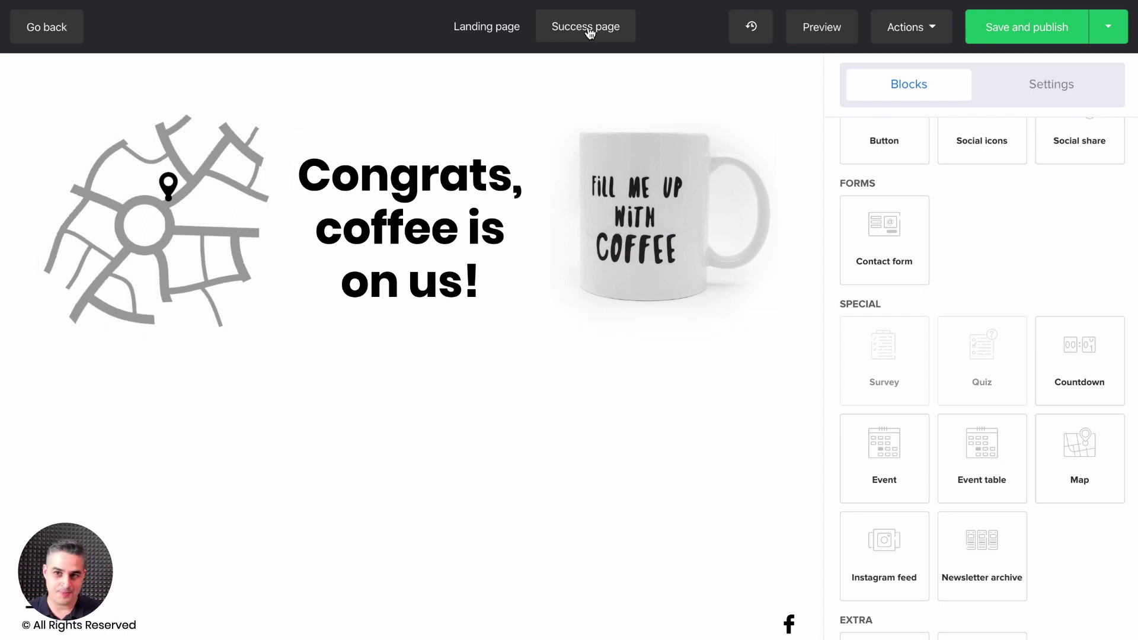
pyautogui.click(1031, 33)
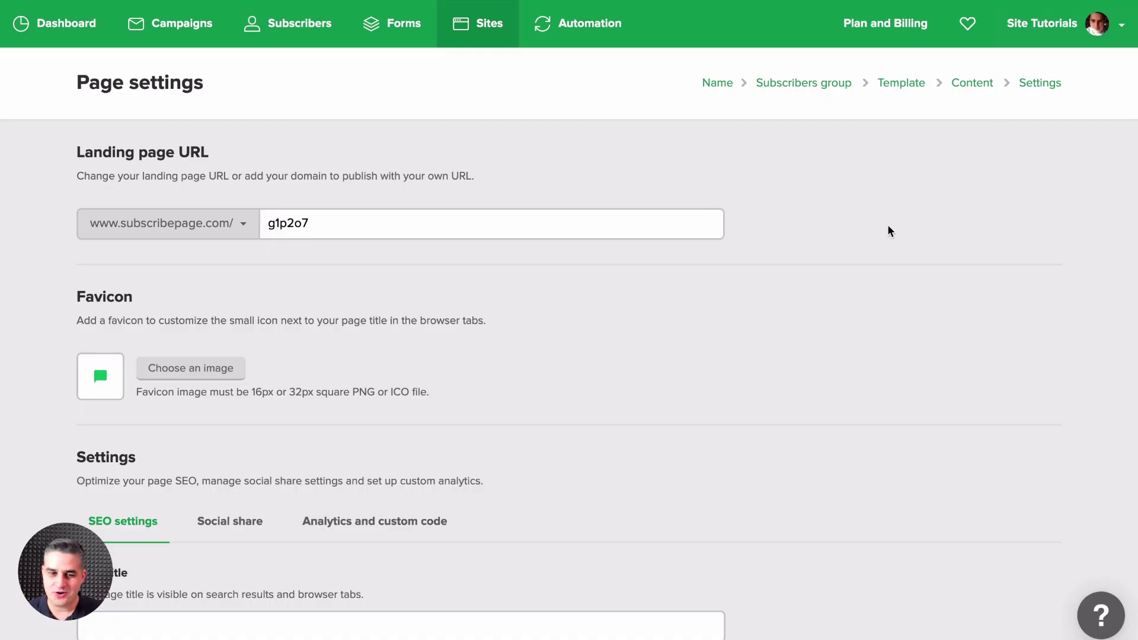
pyautogui.scroll(-3, 481, 258)
pyautogui.scroll(-3, 473, 257)
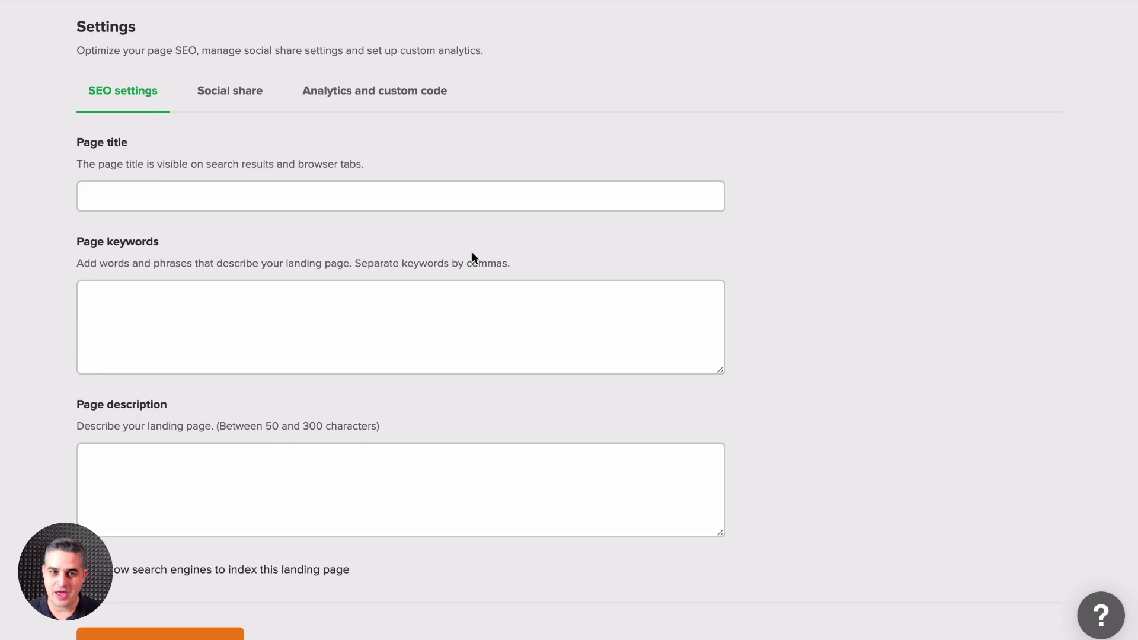
pyautogui.scroll(1, 405, 253)
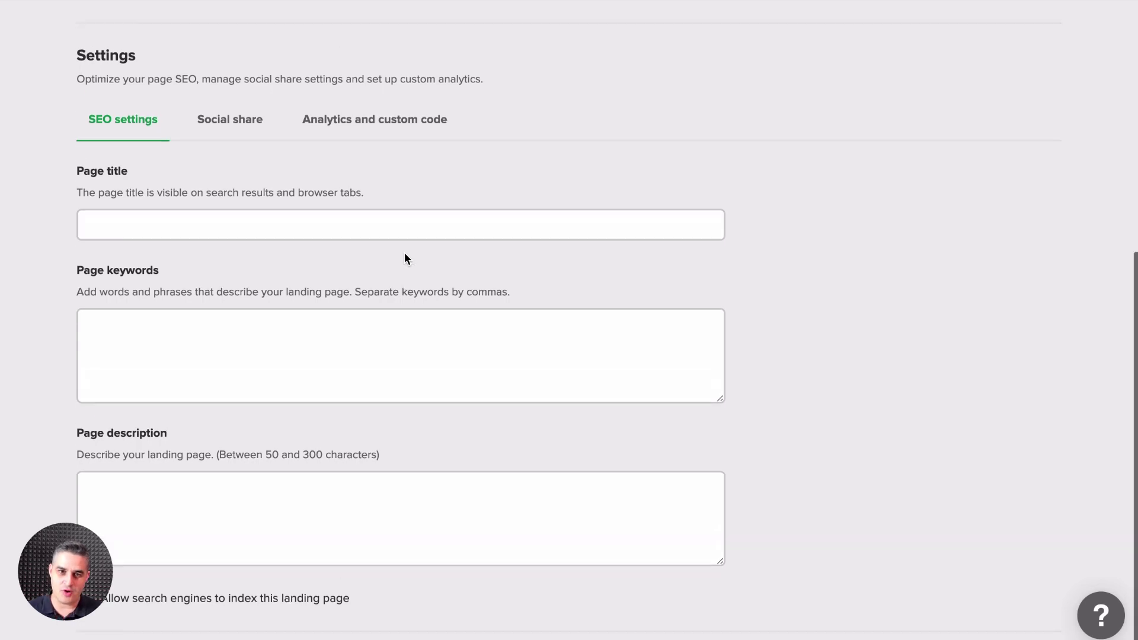
pyautogui.scroll(5, 405, 258)
pyautogui.scroll(-7, 339, 352)
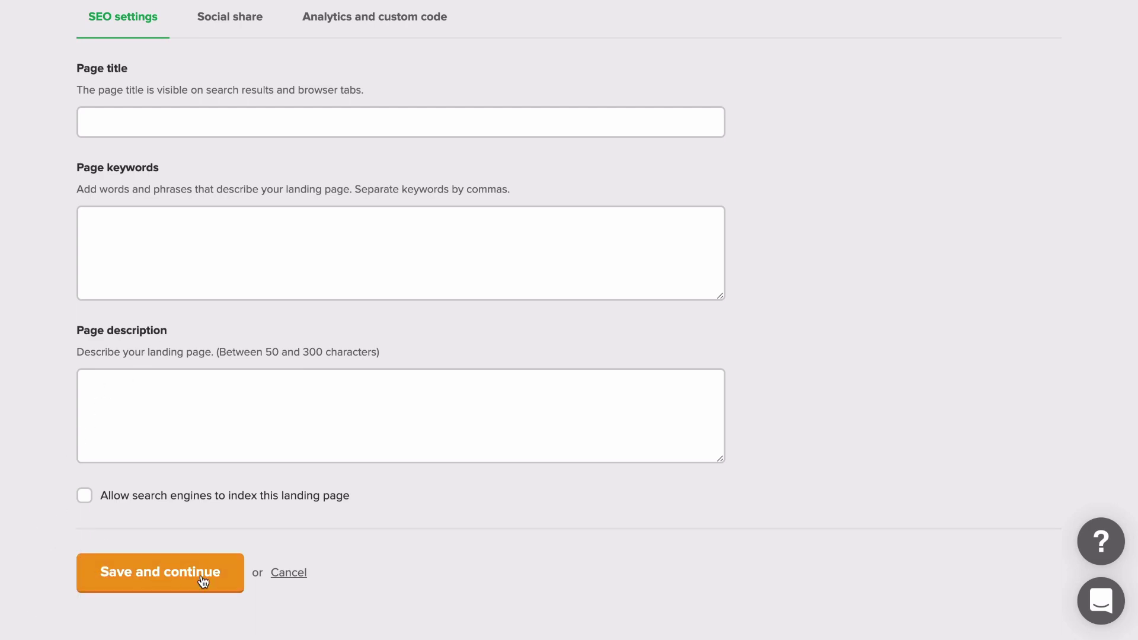
# - Save the page settings so the page goes live at subscribepage.com/g1p2o7
pyautogui.click(170, 580)
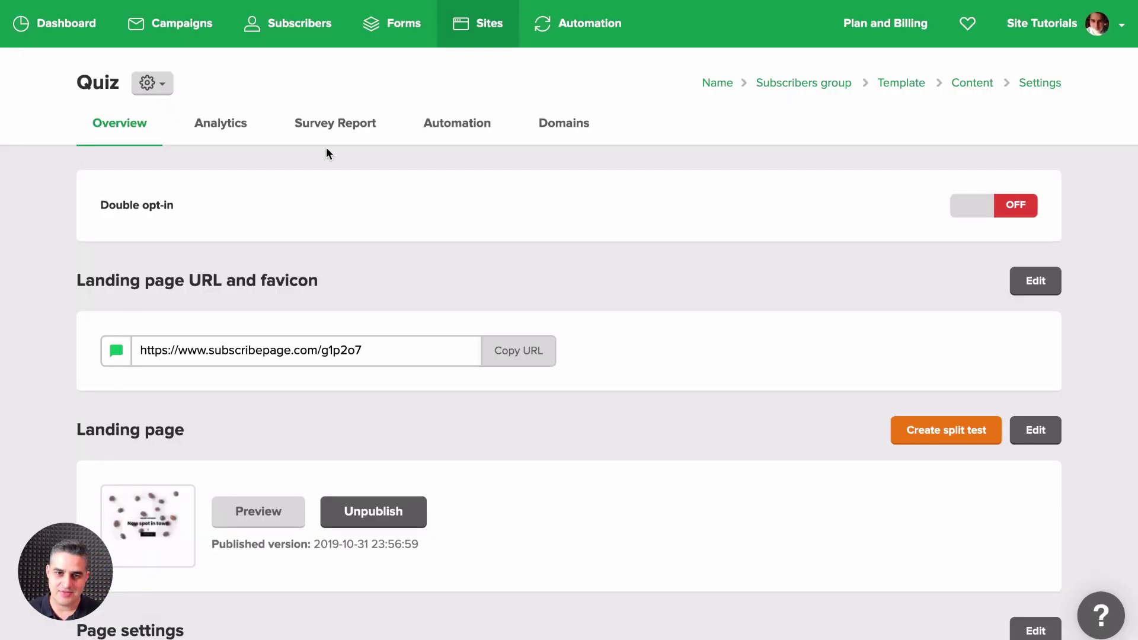
pyautogui.scroll(-3, 517, 471)
pyautogui.scroll(1, 517, 478)
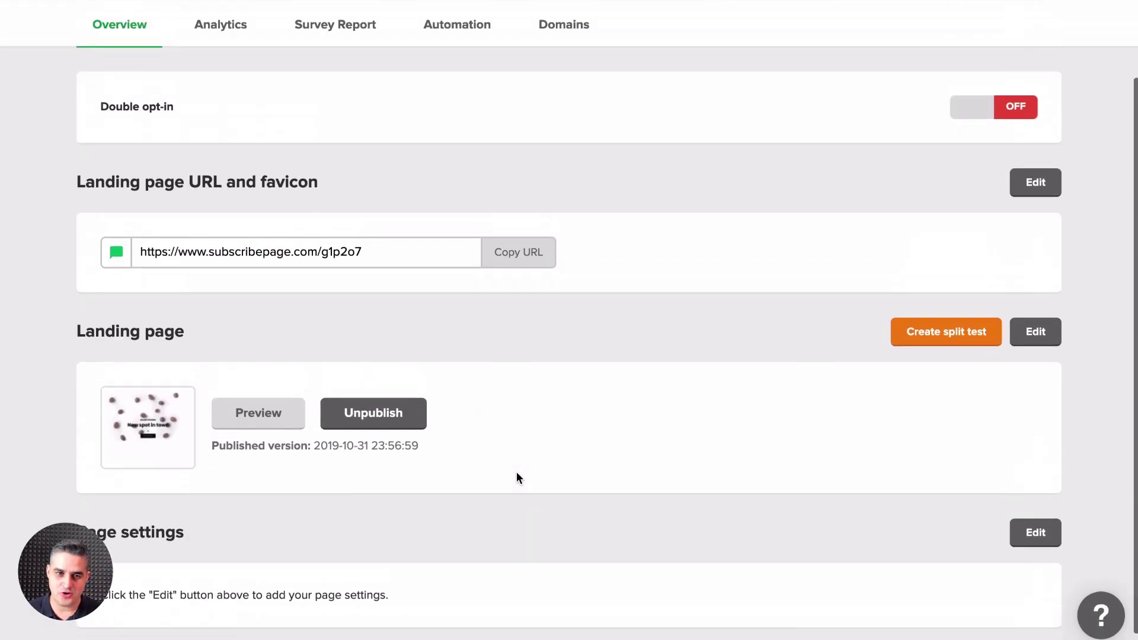
pyautogui.scroll(2, 517, 478)
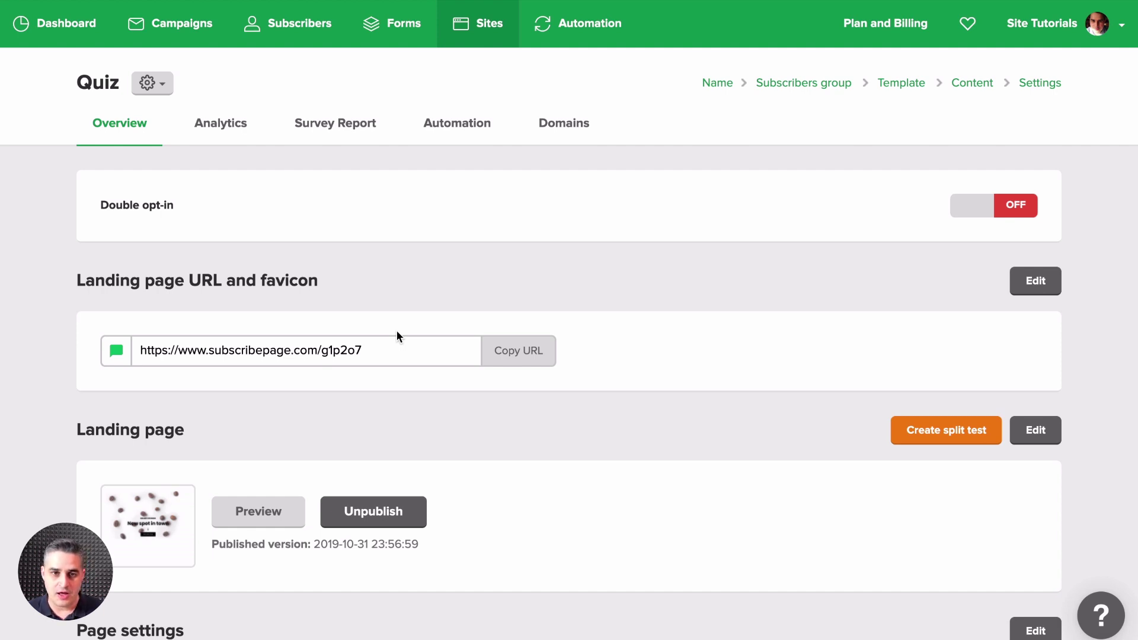
# - Check the empty survey report (0 started, 0 completed), then return to the quiz overview
pyautogui.click(329, 129)
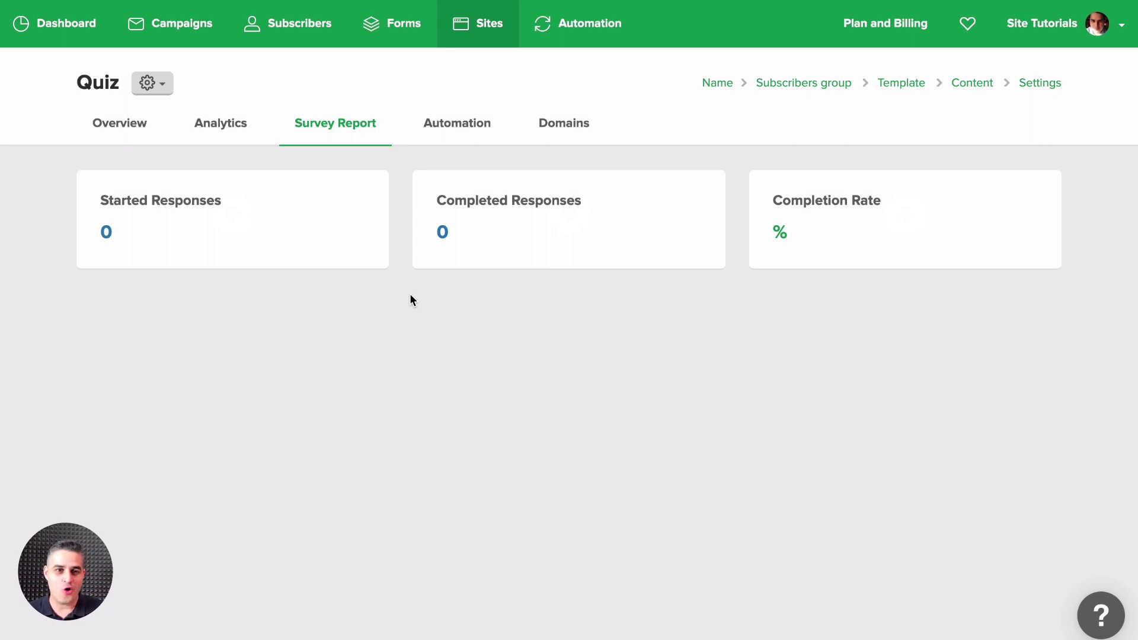
pyautogui.click(137, 134)
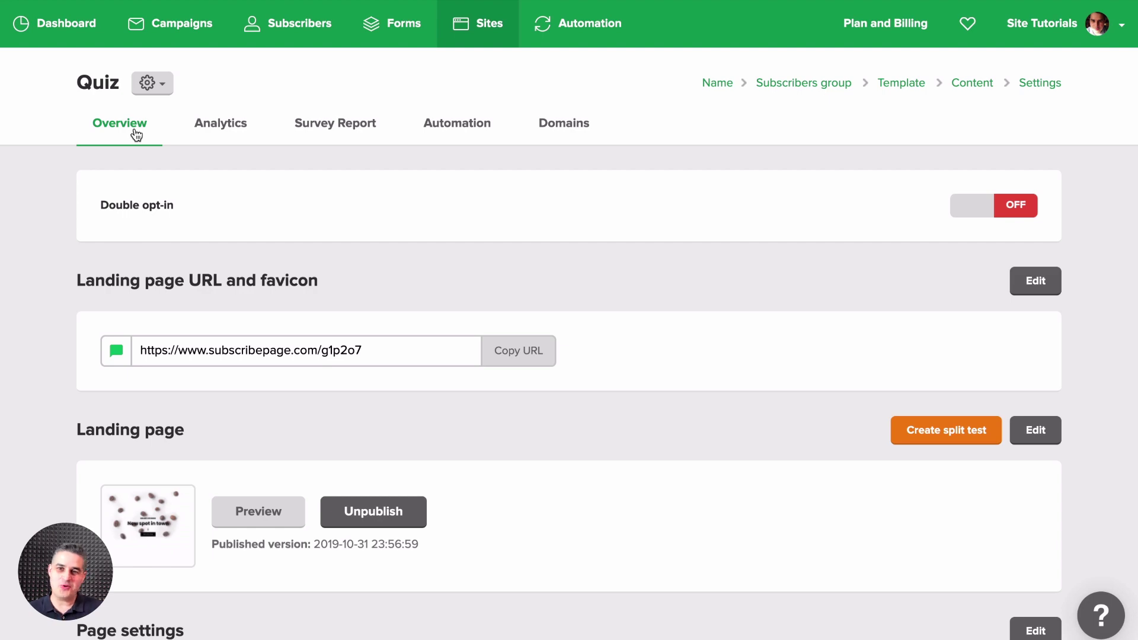